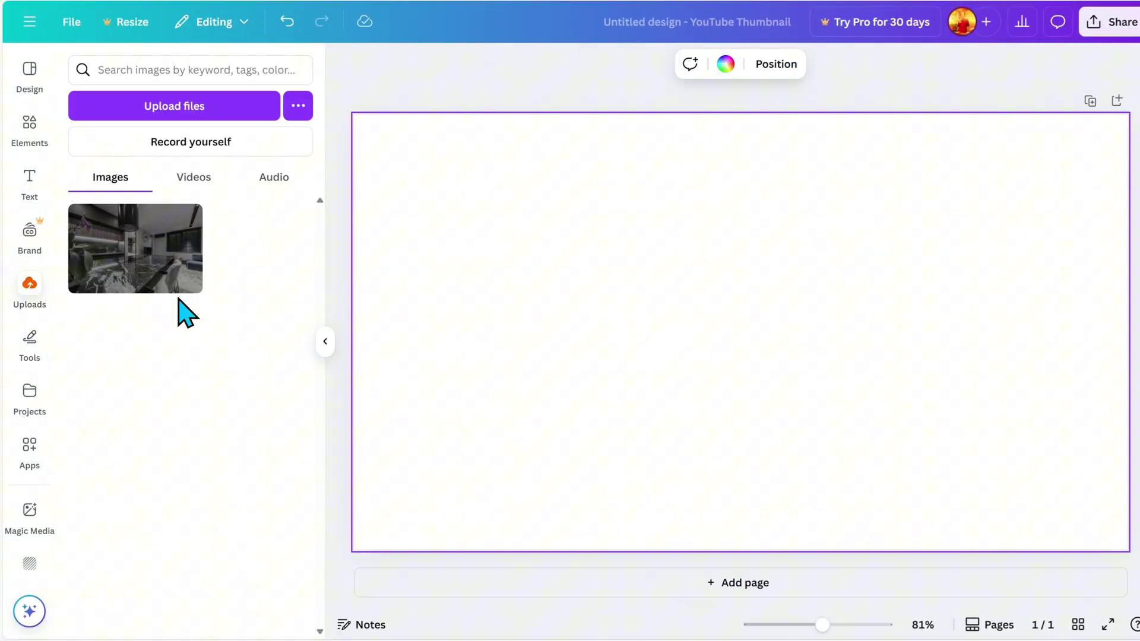
- Place the uploaded kitchen photo on the page and set it as the page background
{"action": "mouse_move", "coordinate": [138, 219]}
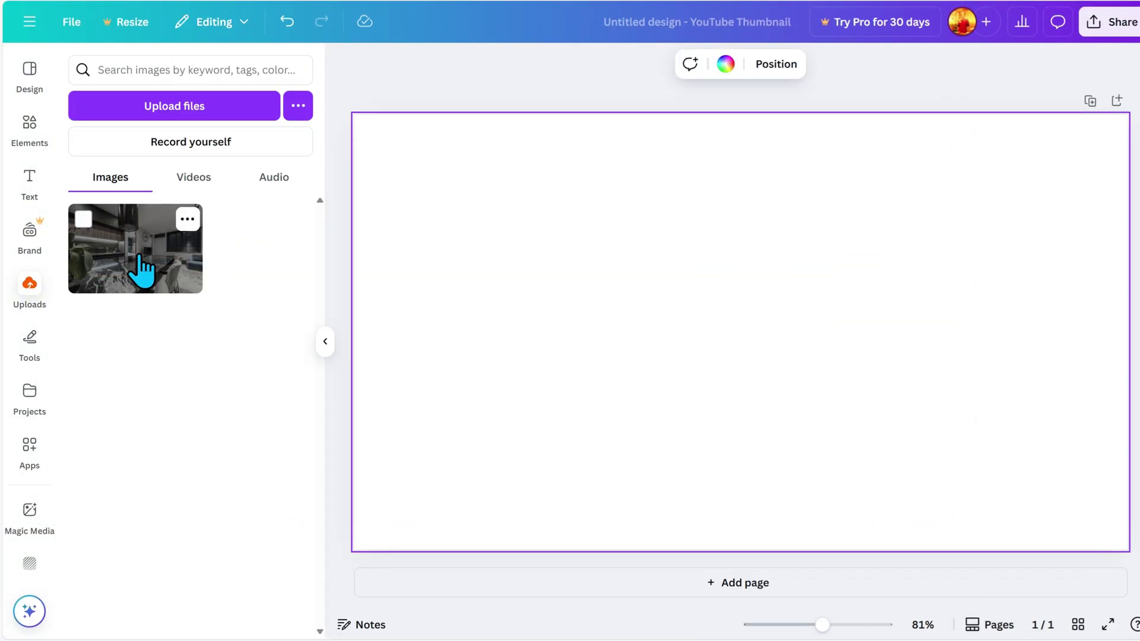
{"action": "left_click", "coordinate": [141, 270]}
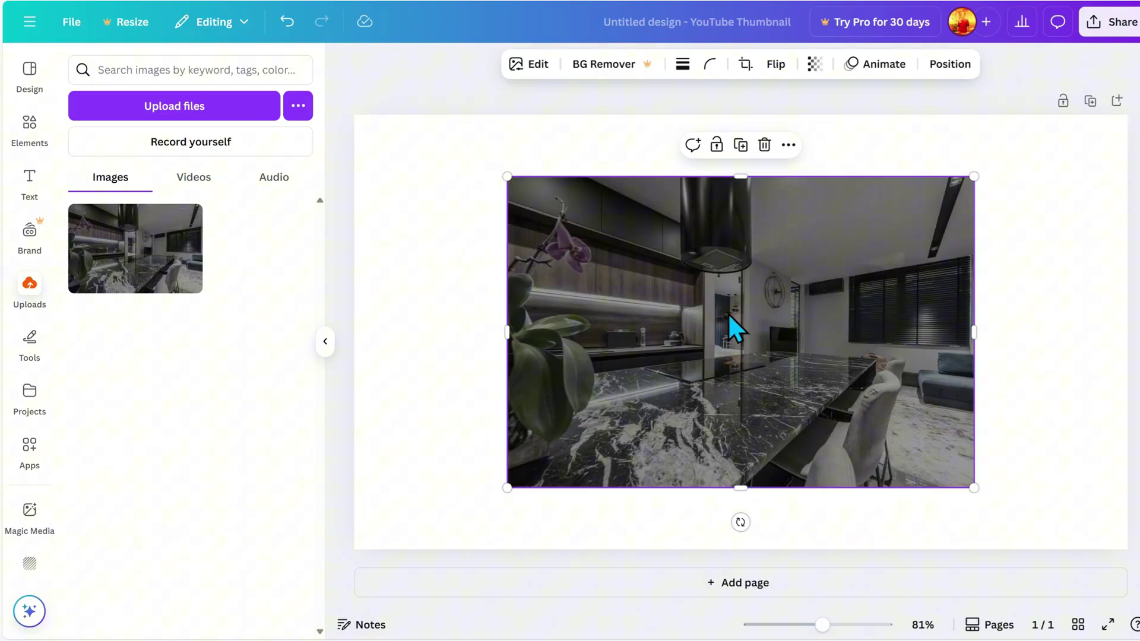
{"action": "right_click", "coordinate": [742, 329]}
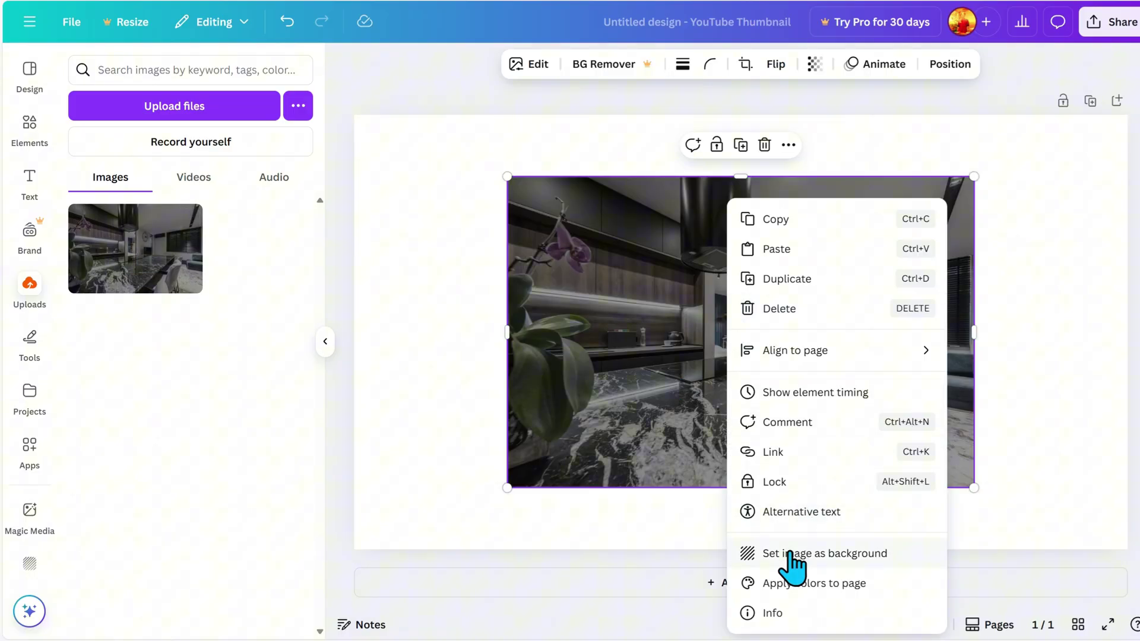
{"action": "left_click", "coordinate": [837, 555]}
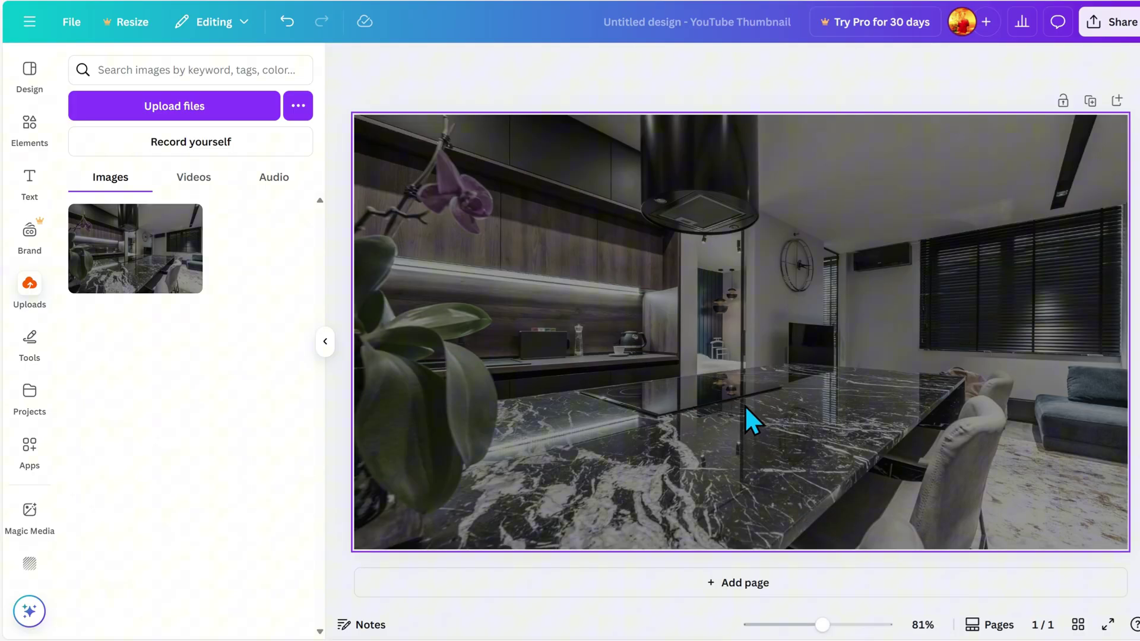
- Select the background photo and open its image adjustments
{"action": "left_click", "coordinate": [771, 309]}
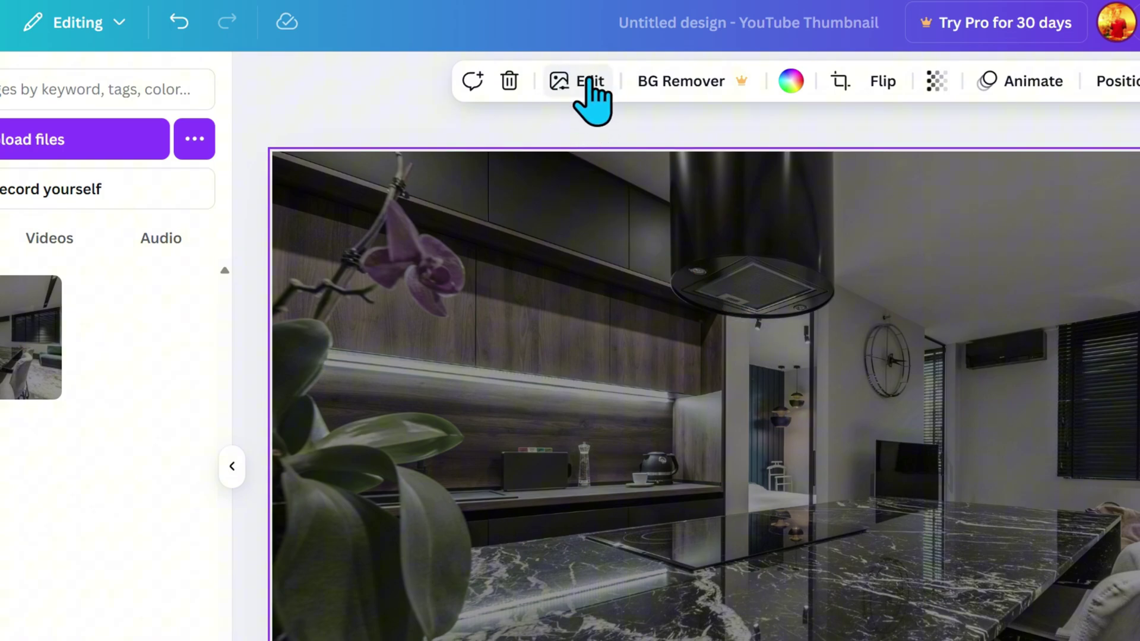
{"action": "left_click", "coordinate": [590, 81]}
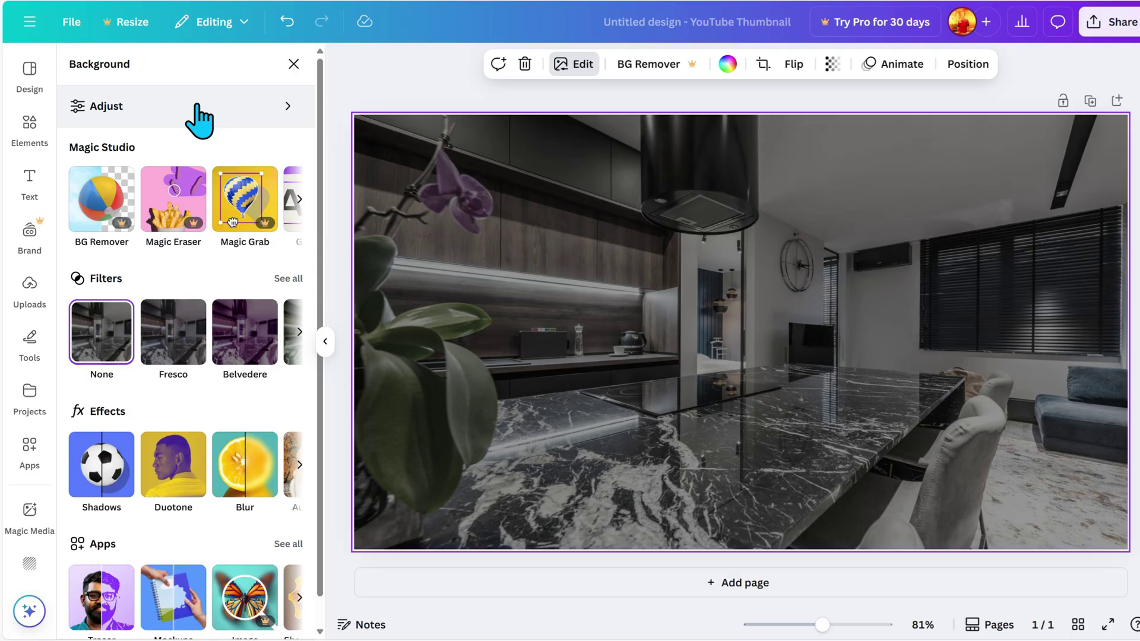
{"action": "left_click", "coordinate": [199, 113]}
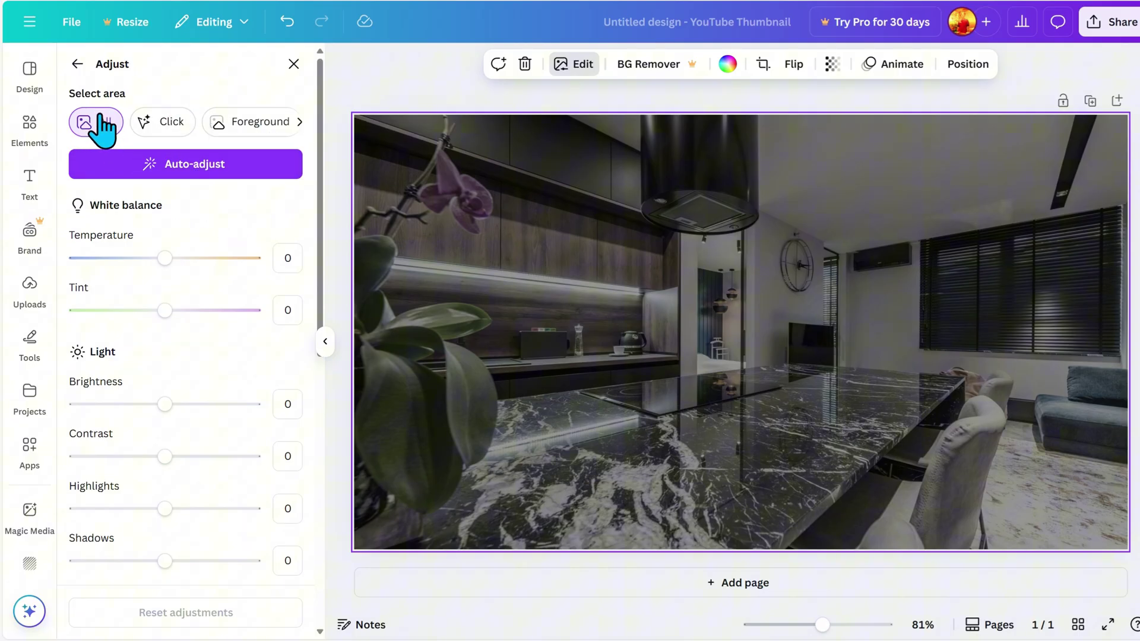
- Try the selectable adjustment areas in turn: Click, Foreground, Background and back to All
{"action": "left_click", "coordinate": [158, 122]}
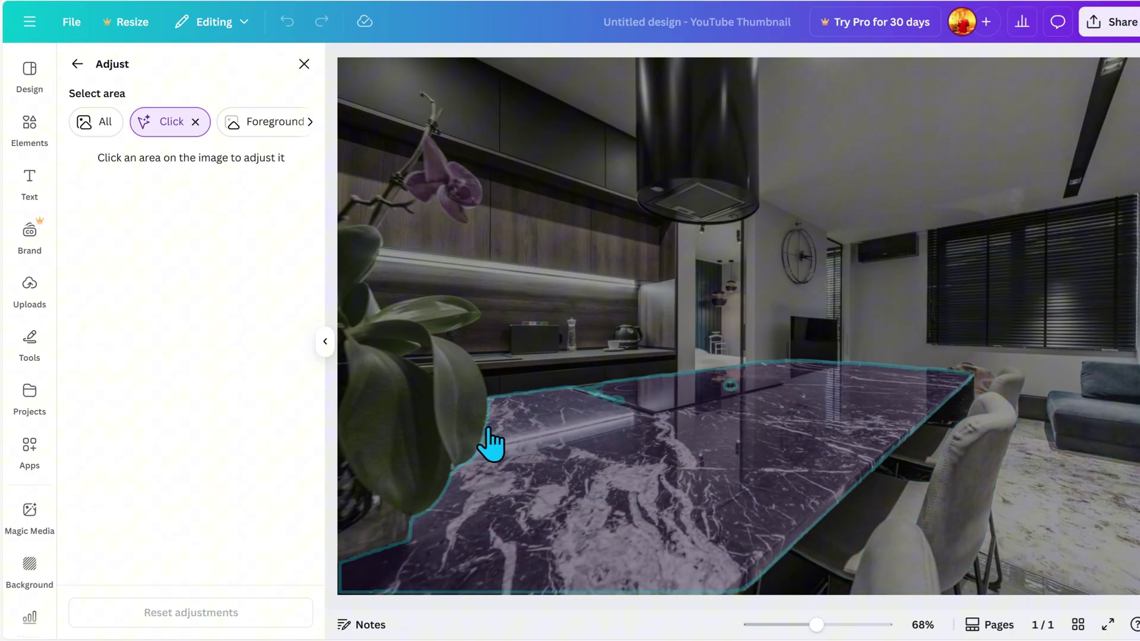
{"action": "left_click", "coordinate": [248, 128]}
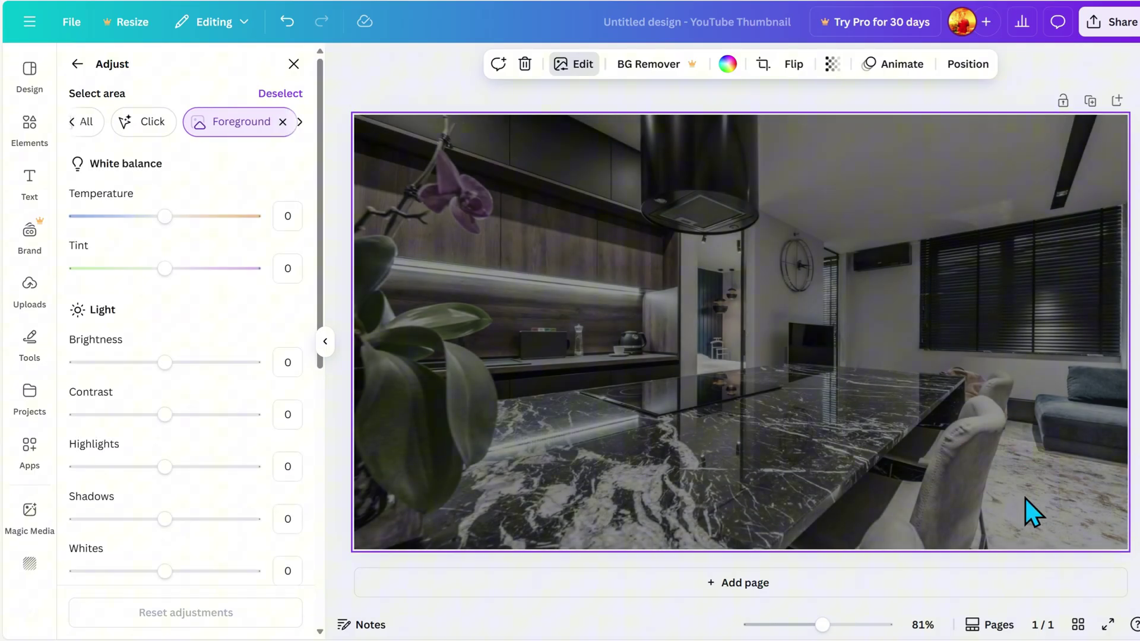
{"action": "left_click", "coordinate": [299, 122]}
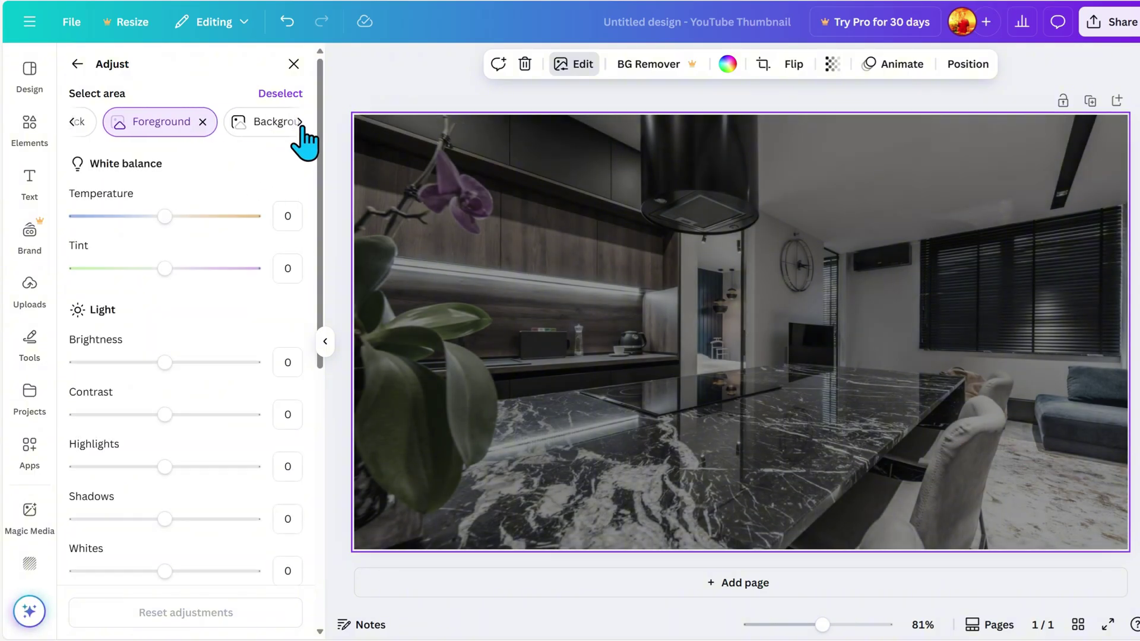
{"action": "left_click", "coordinate": [262, 128]}
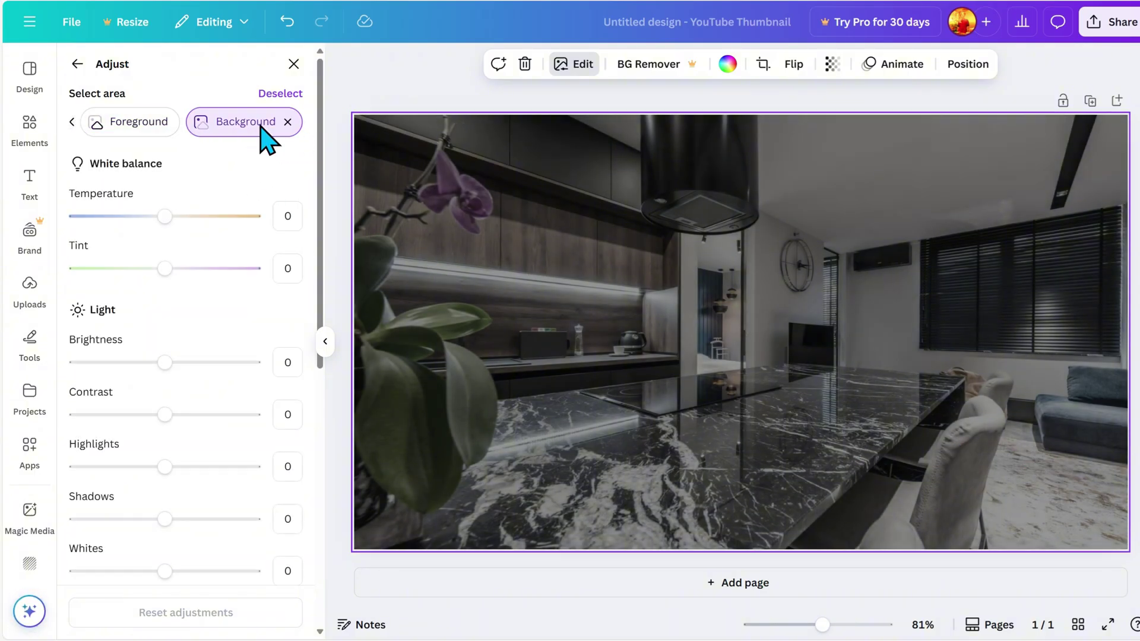
{"action": "left_click", "coordinate": [71, 122]}
{"action": "left_click", "coordinate": [76, 123]}
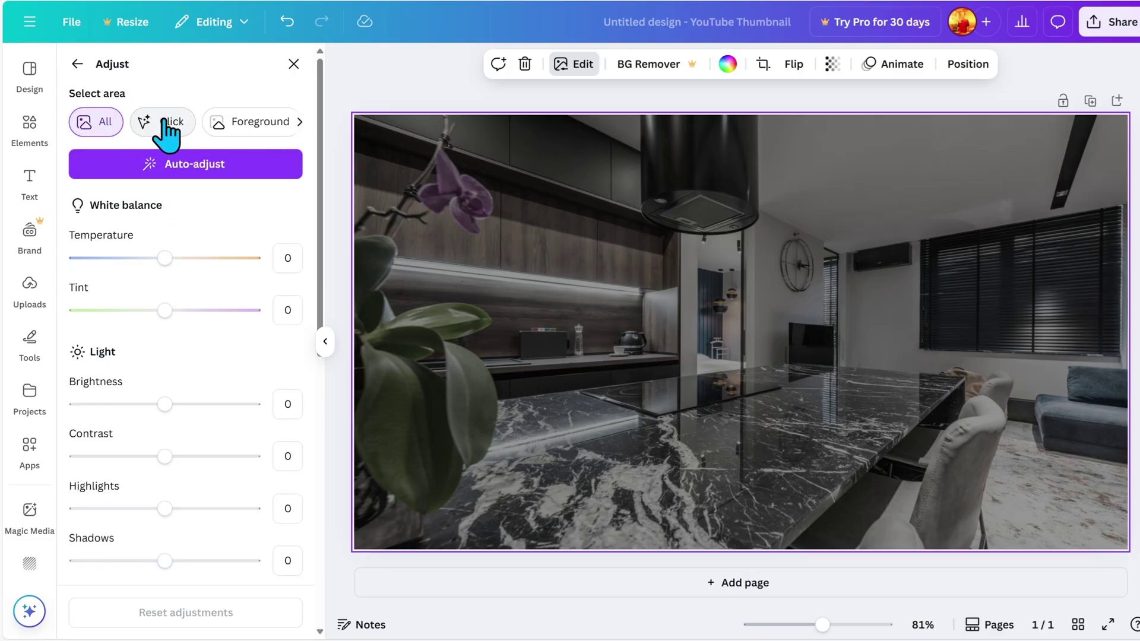
- Pick the orchid plant as the area to adjust, shift its temperature and set its tint to -100
{"action": "left_click", "coordinate": [168, 123]}
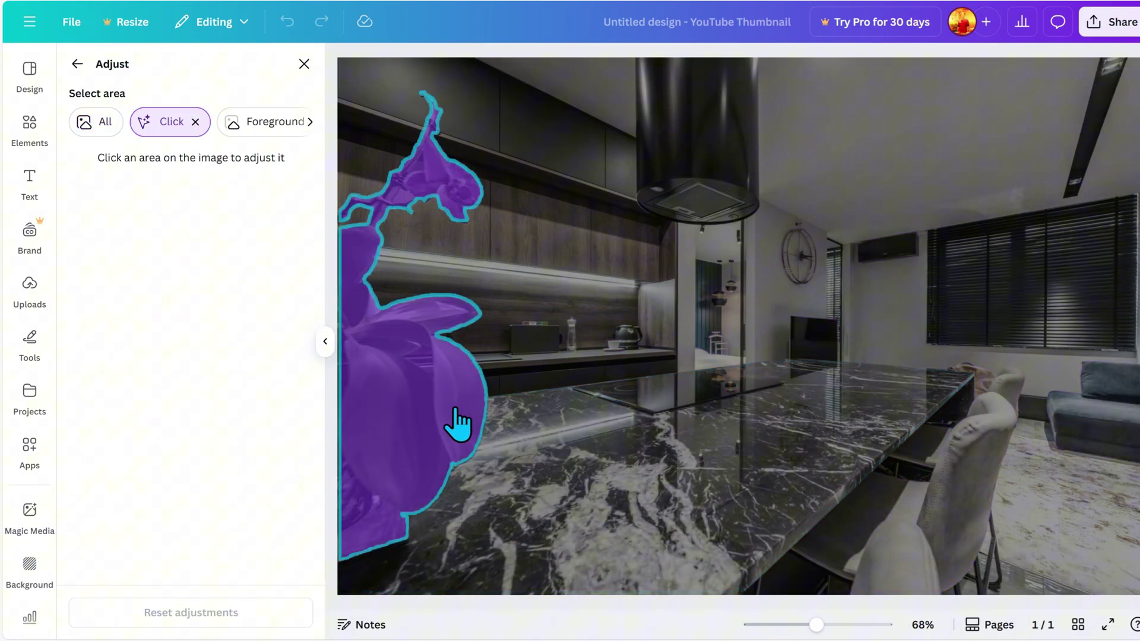
{"action": "left_click", "coordinate": [413, 405]}
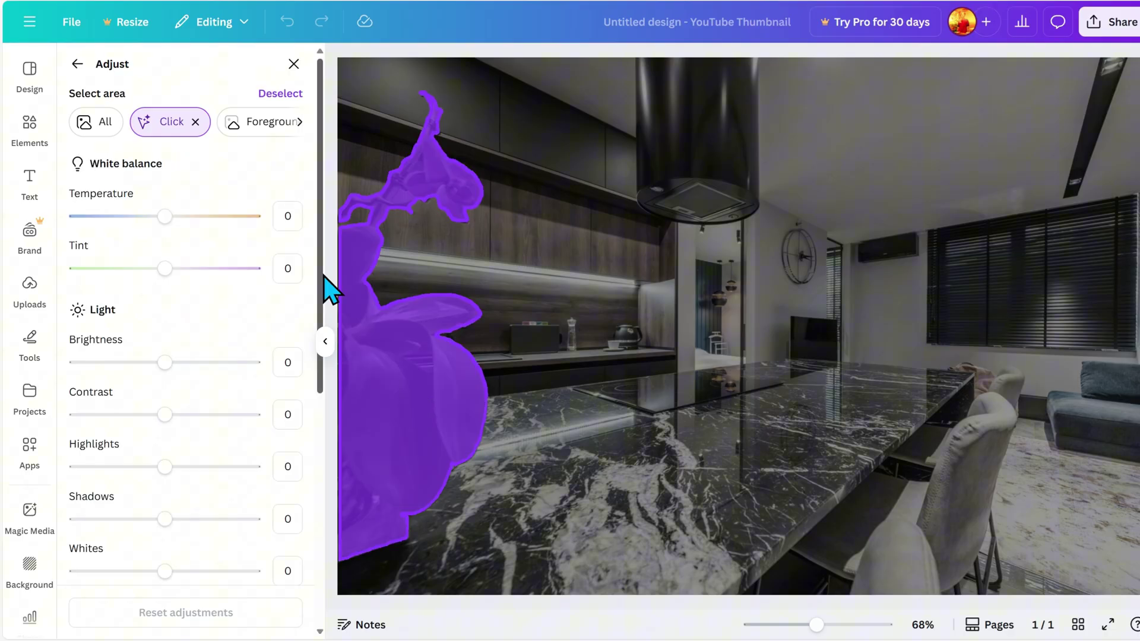
{"action": "left_click_drag", "start_coordinate": [172, 219], "coordinate": [114, 217]}
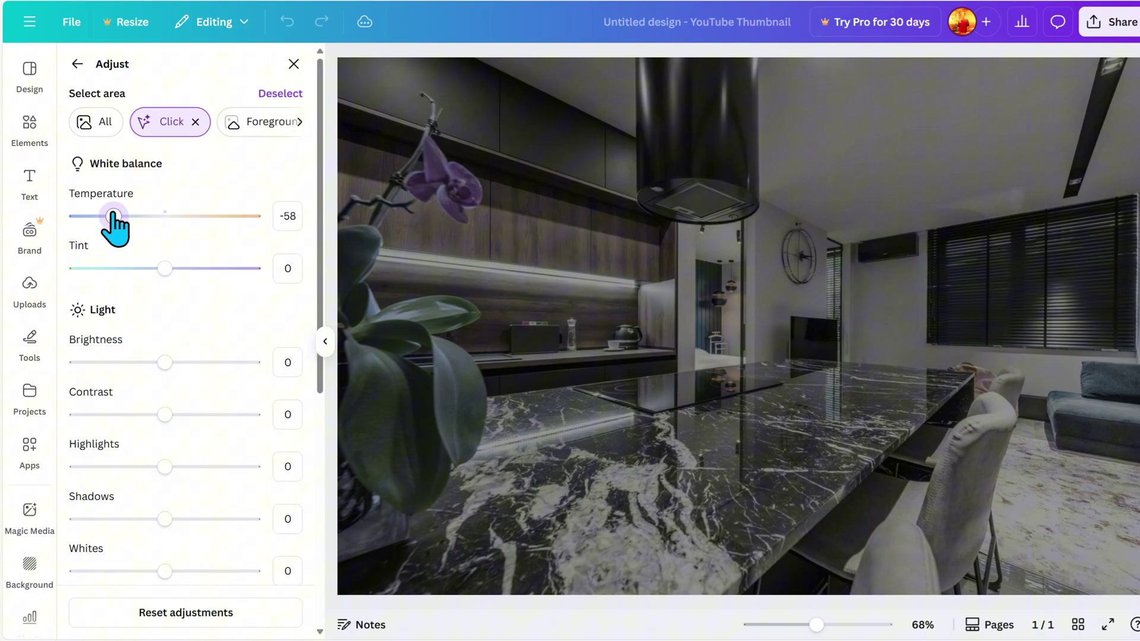
{"action": "left_click_drag", "start_coordinate": [165, 268], "coordinate": [95, 270]}
{"action": "left_click_drag", "start_coordinate": [114, 217], "coordinate": [199, 229]}
- Set the plant's brightness to 39, contrast to 13, highlights to 59, shadows to -18 and whites to 21
{"action": "scroll", "coordinate": [194, 326], "scroll_direction": "down", "scroll_amount": 2}
{"action": "mouse_move", "coordinate": [164, 278]}
{"action": "left_mouse_down"}
{"action": "mouse_move", "coordinate": [148, 288]}
{"action": "mouse_move", "coordinate": [177, 279]}
{"action": "left_mouse_up"}
{"action": "left_click_drag", "start_coordinate": [164, 331], "coordinate": [217, 330]}
{"action": "left_click_drag", "start_coordinate": [165, 383], "coordinate": [183, 366]}
{"action": "scroll", "coordinate": [148, 384], "scroll_direction": "down", "scroll_amount": 1}
- Raise the plant's blacks slightly, boost its vibrance strongly and fine-tune its remaining adjustments
{"action": "left_click_drag", "start_coordinate": [165, 416], "coordinate": [177, 418]}
{"action": "scroll", "coordinate": [178, 419], "scroll_direction": "down", "scroll_amount": 2}
{"action": "left_click_drag", "start_coordinate": [165, 378], "coordinate": [253, 378]}
{"action": "scroll", "coordinate": [162, 440], "scroll_direction": "down", "scroll_amount": 1}
{"action": "mouse_move", "coordinate": [167, 455]}
{"action": "left_mouse_down"}
{"action": "mouse_move", "coordinate": [204, 456]}
{"action": "mouse_move", "coordinate": [159, 457]}
{"action": "left_mouse_up"}
- Reset the plant's temperature to 0 and deselect the plant
{"action": "scroll", "coordinate": [172, 415], "scroll_direction": "up", "scroll_amount": 2}
{"action": "scroll", "coordinate": [178, 422], "scroll_direction": "up", "scroll_amount": 3}
{"action": "mouse_move", "coordinate": [164, 216]}
{"action": "left_mouse_down"}
{"action": "mouse_move", "coordinate": [125, 216]}
{"action": "mouse_move", "coordinate": [206, 216]}
{"action": "mouse_move", "coordinate": [164, 217]}
{"action": "left_mouse_up"}
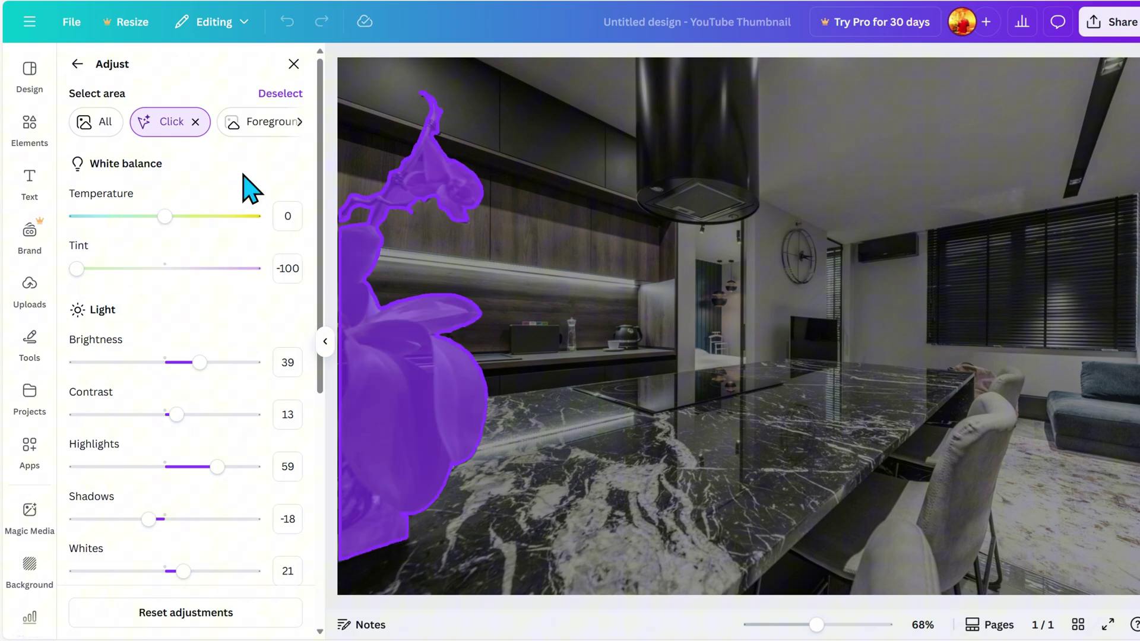
{"action": "left_click", "coordinate": [430, 358]}
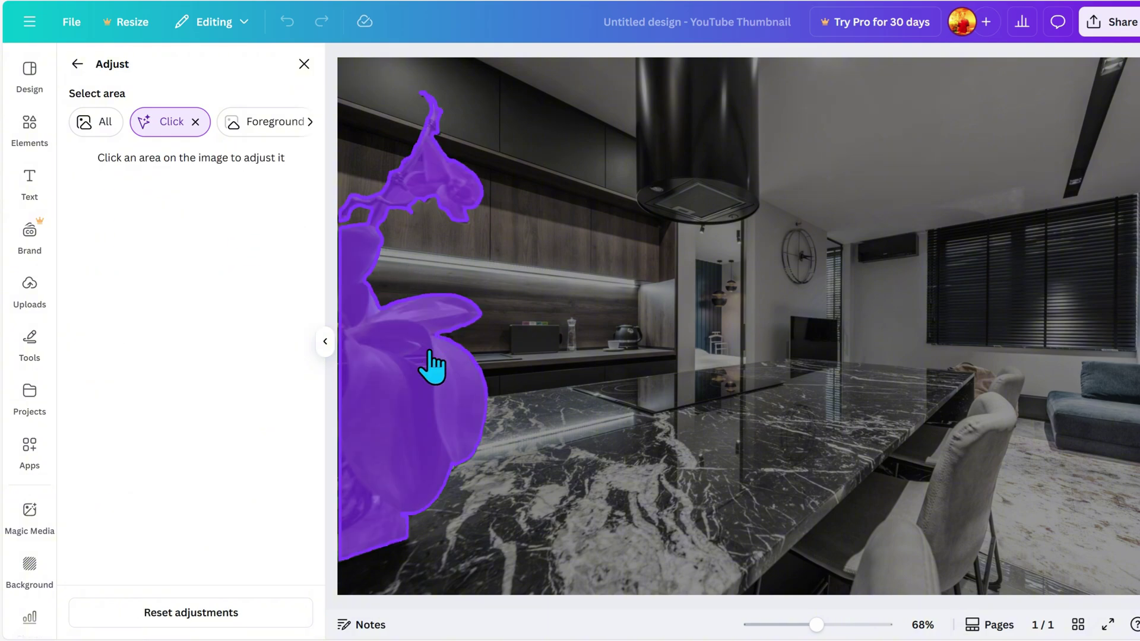
- Choose the photo's foreground as the area to adjust and set its temperature to -52 and tint to 9
{"action": "left_click", "coordinate": [255, 118]}
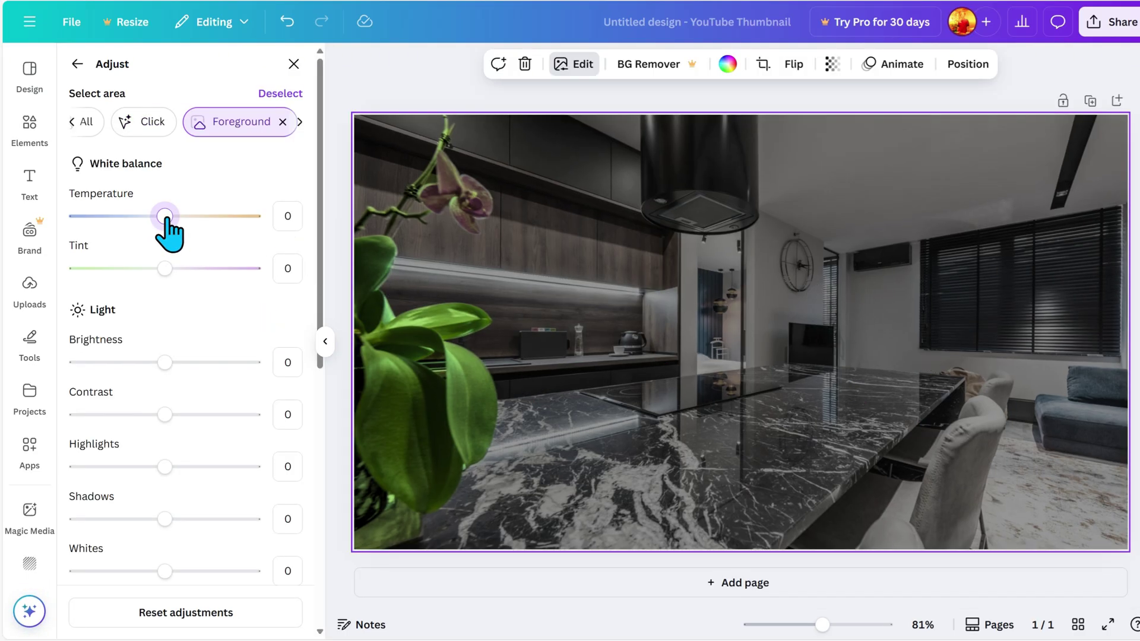
{"action": "left_click_drag", "start_coordinate": [167, 218], "coordinate": [120, 227]}
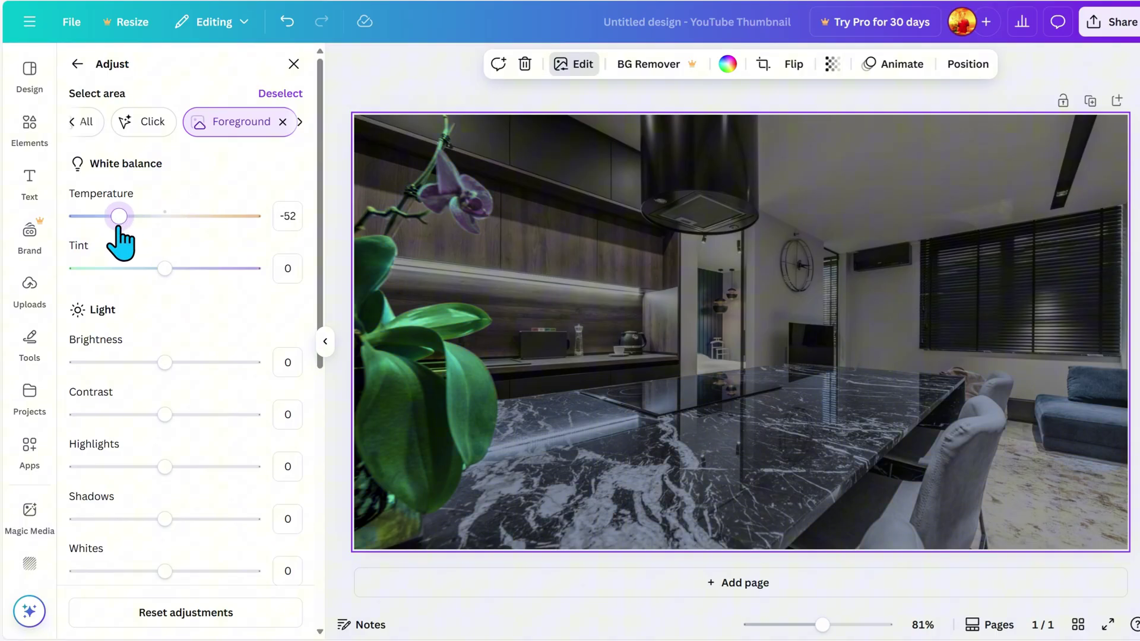
{"action": "left_click_drag", "start_coordinate": [165, 268], "coordinate": [194, 263]}
- Set the foreground's brightness to 21, contrast to 10, highlights to 32, shadows to 13 and whites to 23
{"action": "scroll", "coordinate": [207, 323], "scroll_direction": "down", "scroll_amount": 1}
{"action": "scroll", "coordinate": [185, 270], "scroll_direction": "down", "scroll_amount": 1}
{"action": "scroll", "coordinate": [168, 273], "scroll_direction": "down", "scroll_amount": 1}
{"action": "left_click_drag", "start_coordinate": [161, 316], "coordinate": [159, 284]}
{"action": "scroll", "coordinate": [177, 320], "scroll_direction": "down", "scroll_amount": 1}
{"action": "left_click", "coordinate": [171, 368]}
- Raise the foreground's vibrance moderately and its saturation slightly
{"action": "scroll", "coordinate": [169, 294], "scroll_direction": "down", "scroll_amount": 1}
{"action": "scroll", "coordinate": [204, 365], "scroll_direction": "down", "scroll_amount": 2}
{"action": "left_click_drag", "start_coordinate": [164, 243], "coordinate": [191, 242]}
{"action": "mouse_move", "coordinate": [164, 294]}
{"action": "left_mouse_down"}
{"action": "mouse_move", "coordinate": [173, 294]}
{"action": "mouse_move", "coordinate": [152, 295]}
{"action": "mouse_move", "coordinate": [199, 294]}
{"action": "mouse_move", "coordinate": [124, 295]}
{"action": "mouse_move", "coordinate": [181, 295]}
{"action": "left_mouse_up"}
{"action": "scroll", "coordinate": [237, 491], "scroll_direction": "down", "scroll_amount": 1}
{"action": "scroll", "coordinate": [235, 440], "scroll_direction": "up", "scroll_amount": 8}
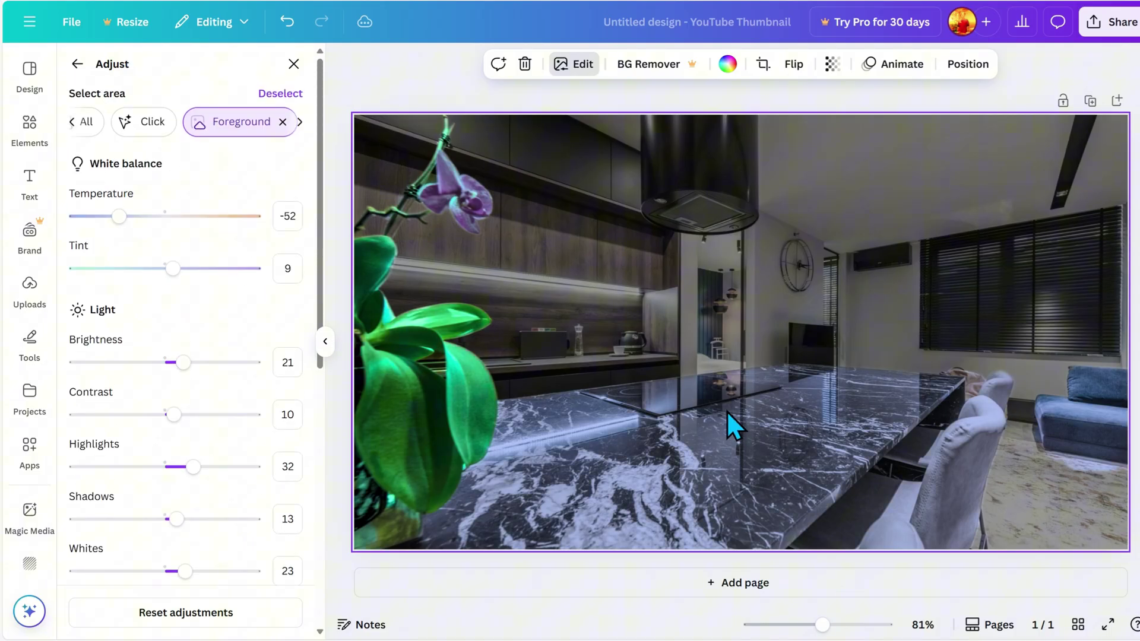
- Choose the photo's background as the area to adjust and set its temperature to -44 and tint to 4
{"action": "left_click", "coordinate": [300, 122]}
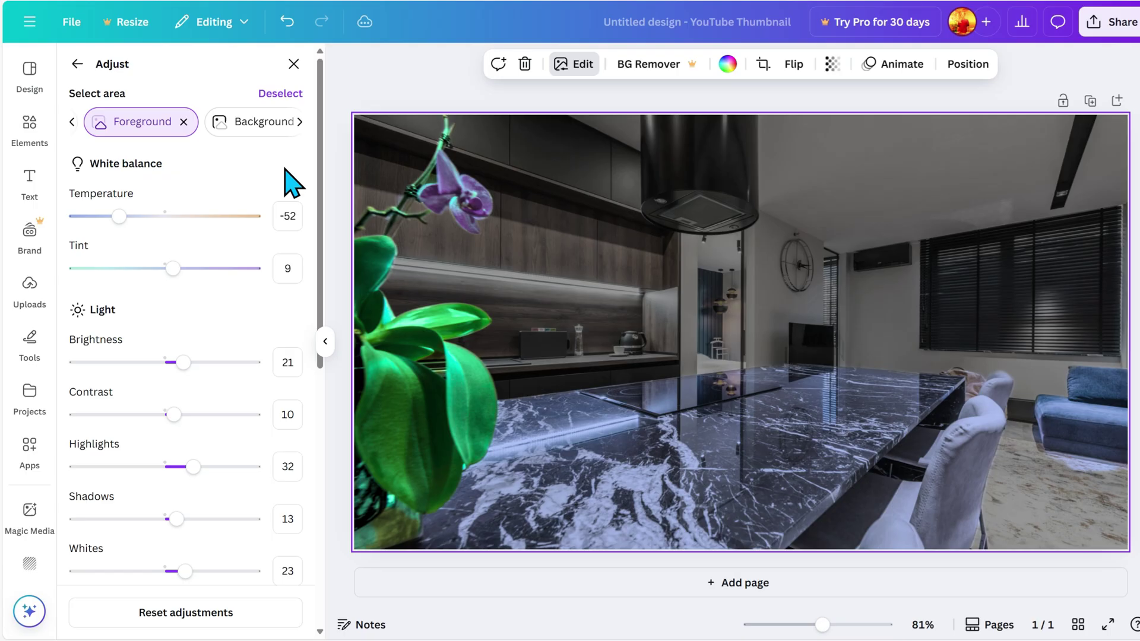
{"action": "left_click", "coordinate": [270, 124]}
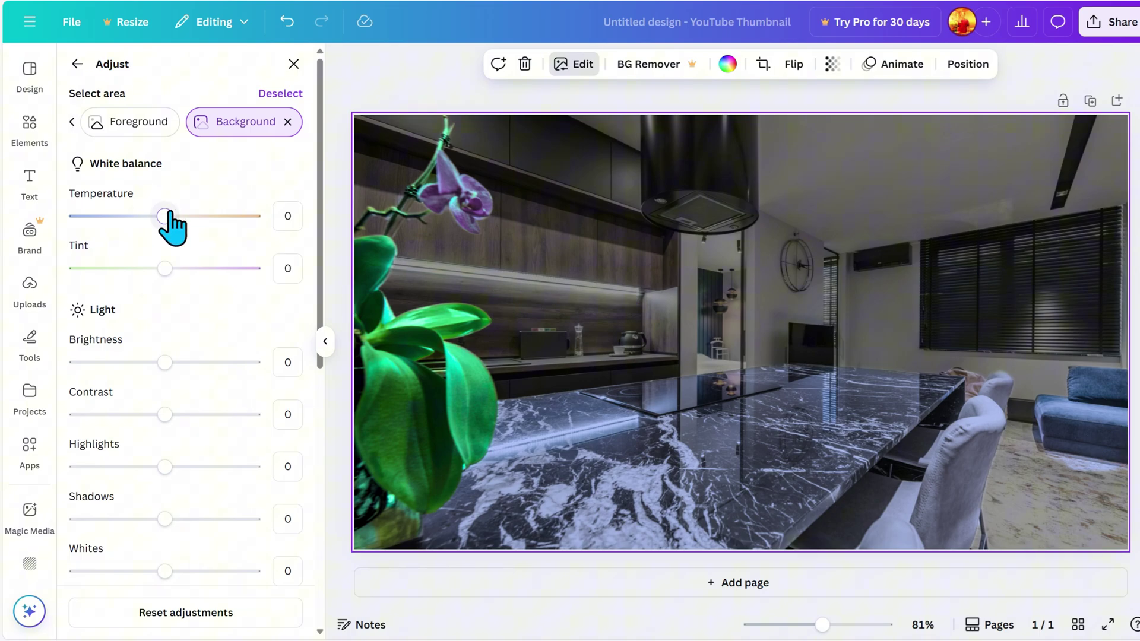
{"action": "left_click_drag", "start_coordinate": [164, 216], "coordinate": [201, 216]}
{"action": "left_click", "coordinate": [124, 216]}
{"action": "left_click", "coordinate": [125, 268]}
{"action": "left_click_drag", "start_coordinate": [124, 269], "coordinate": [168, 269]}
- Set the background area's brightness to 71, contrast to 13, highlights to 42 and whites to 52
{"action": "left_click_drag", "start_coordinate": [165, 362], "coordinate": [227, 362]}
{"action": "scroll", "coordinate": [157, 395], "scroll_direction": "down", "scroll_amount": 1}
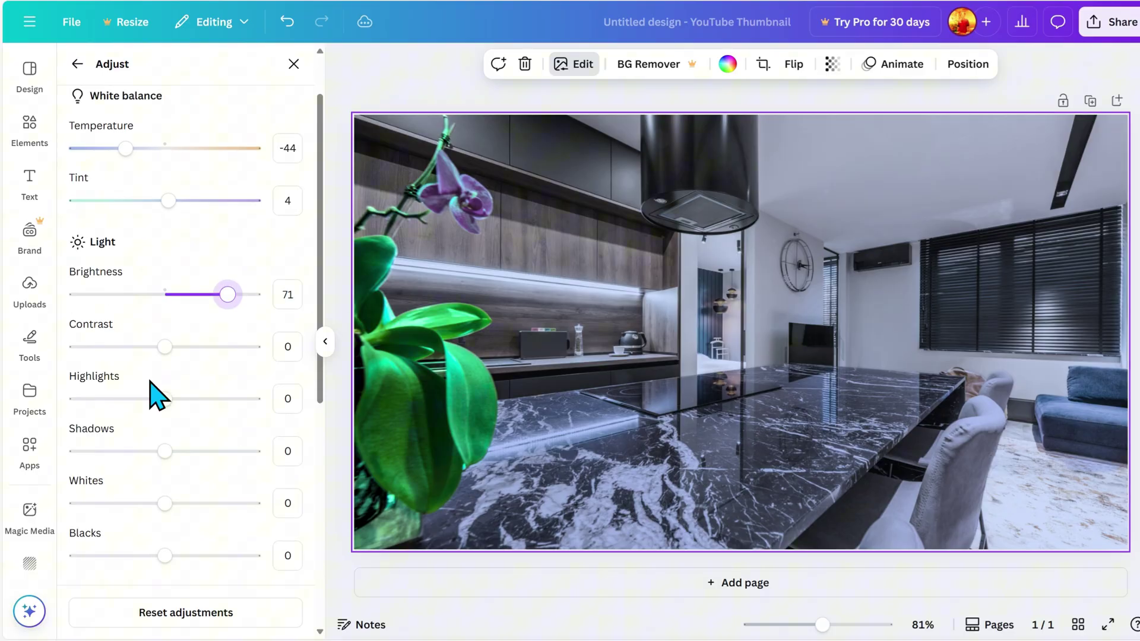
{"action": "mouse_move", "coordinate": [164, 346]}
{"action": "left_mouse_down"}
{"action": "mouse_move", "coordinate": [122, 346]}
{"action": "mouse_move", "coordinate": [176, 346]}
{"action": "left_mouse_up"}
{"action": "scroll", "coordinate": [162, 332], "scroll_direction": "down", "scroll_amount": 2}
{"action": "left_click_drag", "start_coordinate": [164, 263], "coordinate": [202, 263]}
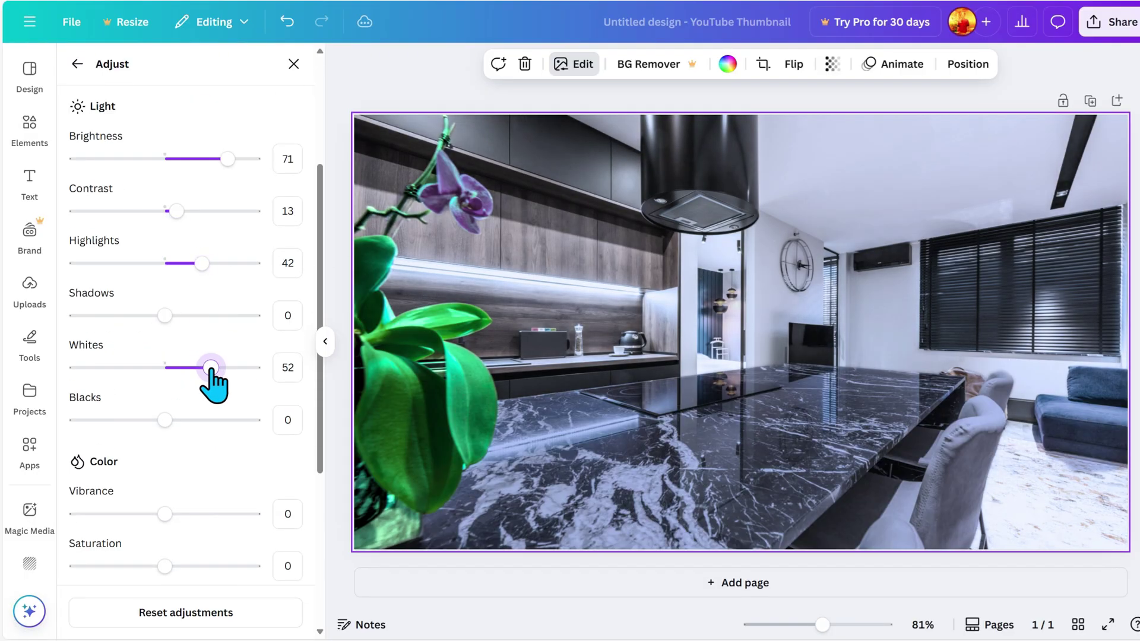
- Raise the background area's vibrance to its maximum and increase its saturation slightly
{"action": "scroll", "coordinate": [276, 410], "scroll_direction": "down", "scroll_amount": 1}
{"action": "mouse_move", "coordinate": [165, 352]}
{"action": "left_mouse_down"}
{"action": "mouse_move", "coordinate": [182, 352]}
{"action": "mouse_move", "coordinate": [165, 353]}
{"action": "left_mouse_up"}
{"action": "scroll", "coordinate": [165, 352], "scroll_direction": "down", "scroll_amount": 2}
{"action": "left_click_drag", "start_coordinate": [164, 309], "coordinate": [262, 309]}
{"action": "mouse_move", "coordinate": [165, 362]}
{"action": "left_mouse_down"}
{"action": "mouse_move", "coordinate": [129, 363]}
{"action": "mouse_move", "coordinate": [181, 363]}
{"action": "left_mouse_up"}
{"action": "scroll", "coordinate": [161, 516], "scroll_direction": "up", "scroll_amount": 6}
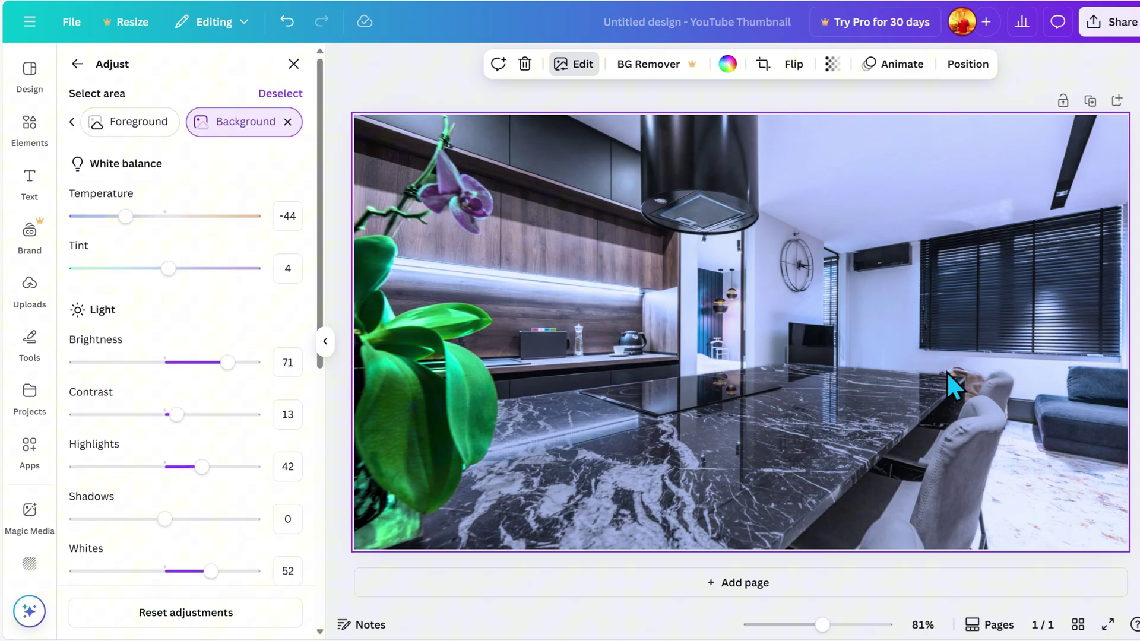
- Switch the adjustments to the whole image and set its temperature to 24, keeping tint at 0
{"action": "left_click", "coordinate": [71, 123]}
{"action": "left_click_drag", "start_coordinate": [165, 257], "coordinate": [190, 257]}
{"action": "left_click", "coordinate": [177, 258]}
{"action": "left_click_drag", "start_coordinate": [164, 310], "coordinate": [145, 310]}
{"action": "left_click_drag", "start_coordinate": [175, 258], "coordinate": [185, 258]}
- Set the whole image's brightness to 11 and contrast to 26
{"action": "scroll", "coordinate": [184, 261], "scroll_direction": "down", "scroll_amount": 1}
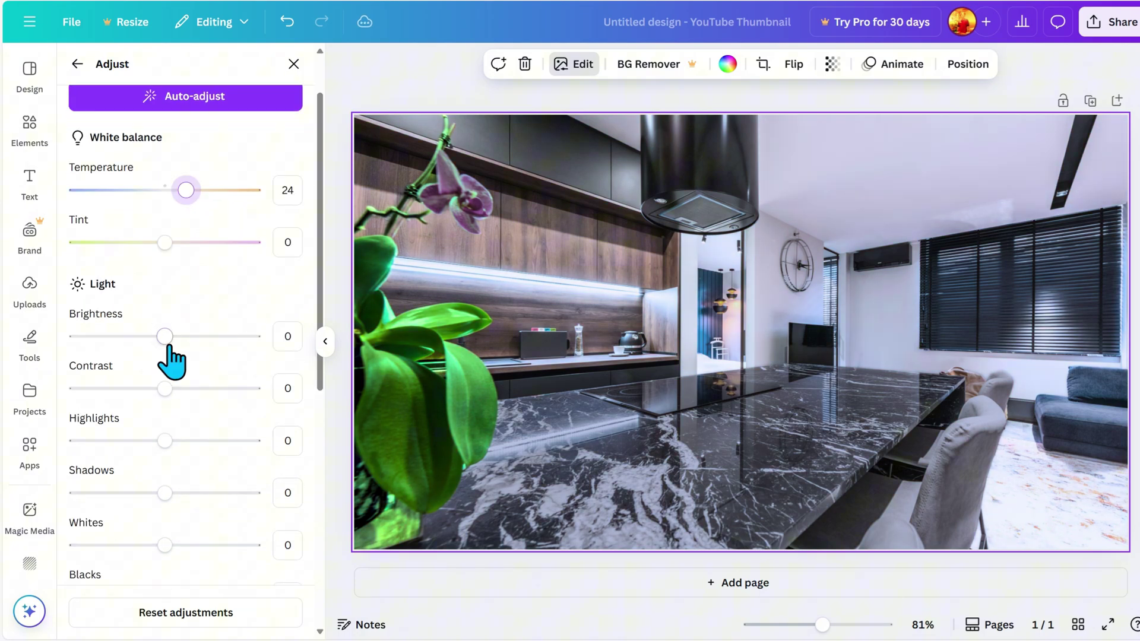
{"action": "left_click_drag", "start_coordinate": [165, 336], "coordinate": [188, 321]}
{"action": "scroll", "coordinate": [175, 336], "scroll_direction": "down", "scroll_amount": 1}
{"action": "left_click", "coordinate": [173, 321]}
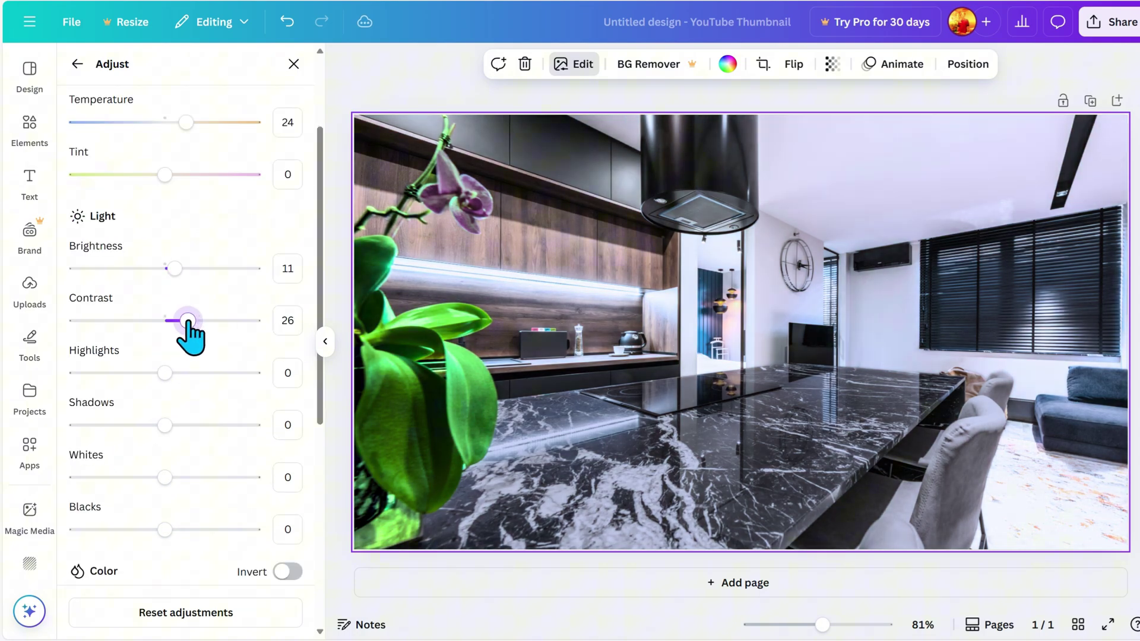
- Raise the whole image's highlights, lower its shadows and fine-tune the remaining adjustments
{"action": "scroll", "coordinate": [188, 321], "scroll_direction": "down", "scroll_amount": 2}
{"action": "left_click_drag", "start_coordinate": [164, 239], "coordinate": [189, 239]}
{"action": "left_click_drag", "start_coordinate": [165, 292], "coordinate": [149, 292]}
{"action": "scroll", "coordinate": [152, 297], "scroll_direction": "down", "scroll_amount": 4}
{"action": "left_click_drag", "start_coordinate": [164, 226], "coordinate": [210, 225]}
{"action": "scroll", "coordinate": [288, 376], "scroll_direction": "up", "scroll_amount": 10}
{"action": "left_click", "coordinate": [170, 122]}
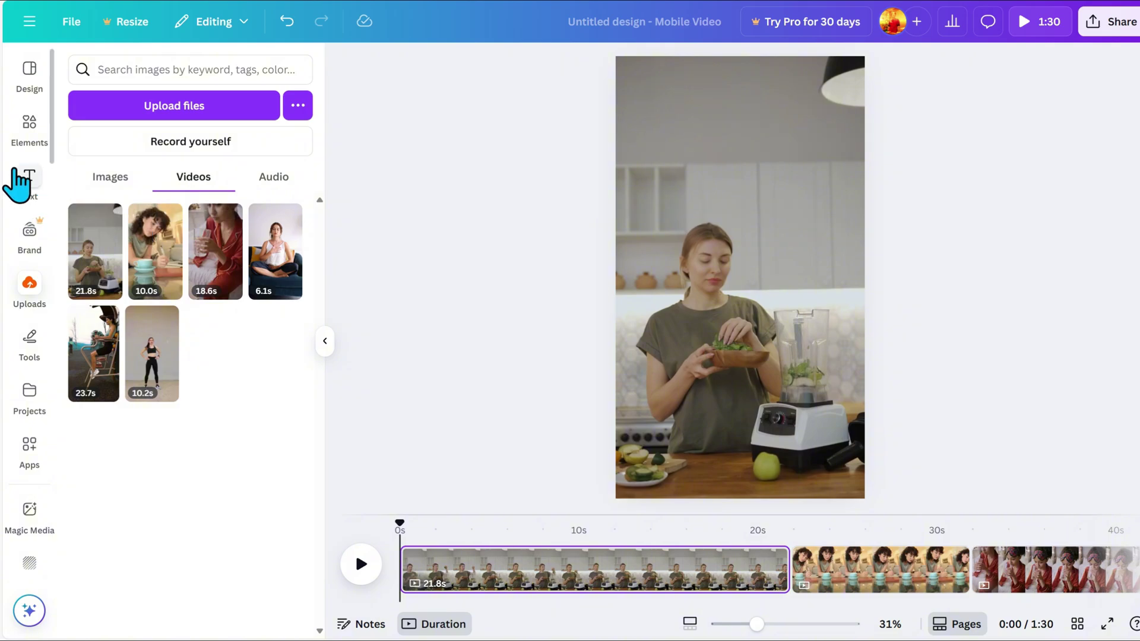
- Add a heading to the mobile video and replace its text with the copied "Did you know that one small habit" script
{"action": "left_click", "coordinate": [18, 184]}
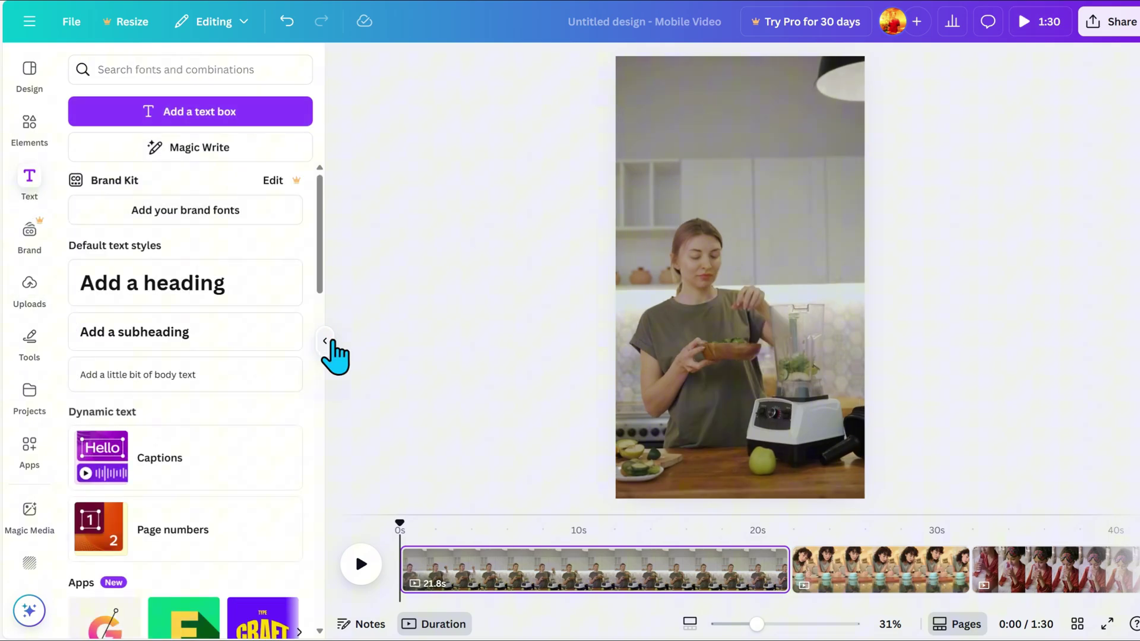
{"action": "left_click", "coordinate": [285, 297]}
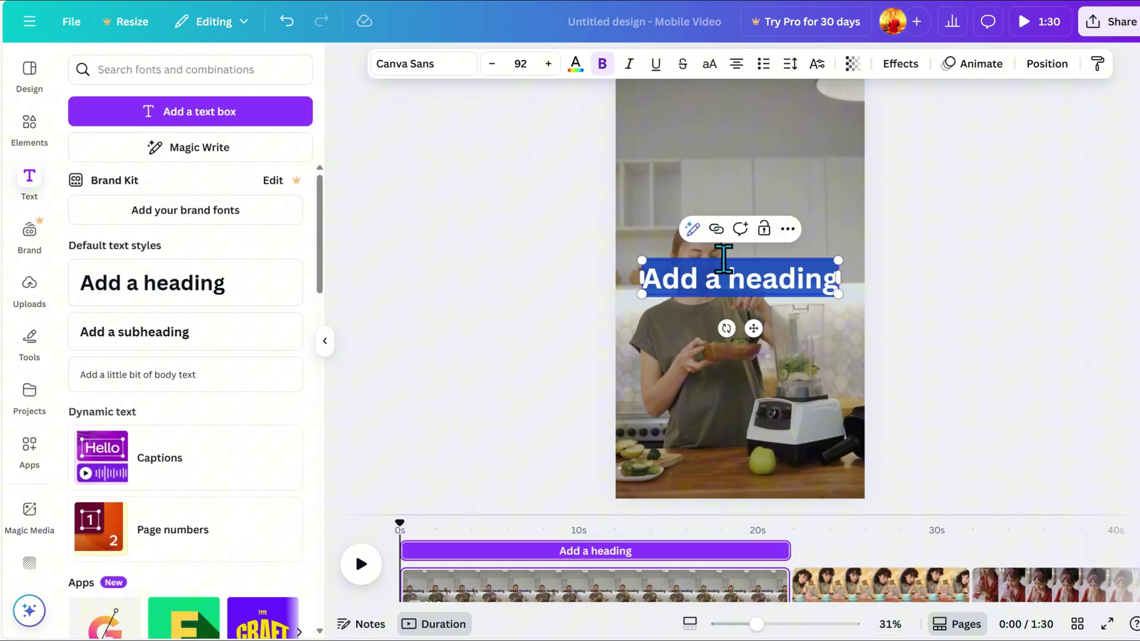
{"action": "key", "text": "ctrl+v"}
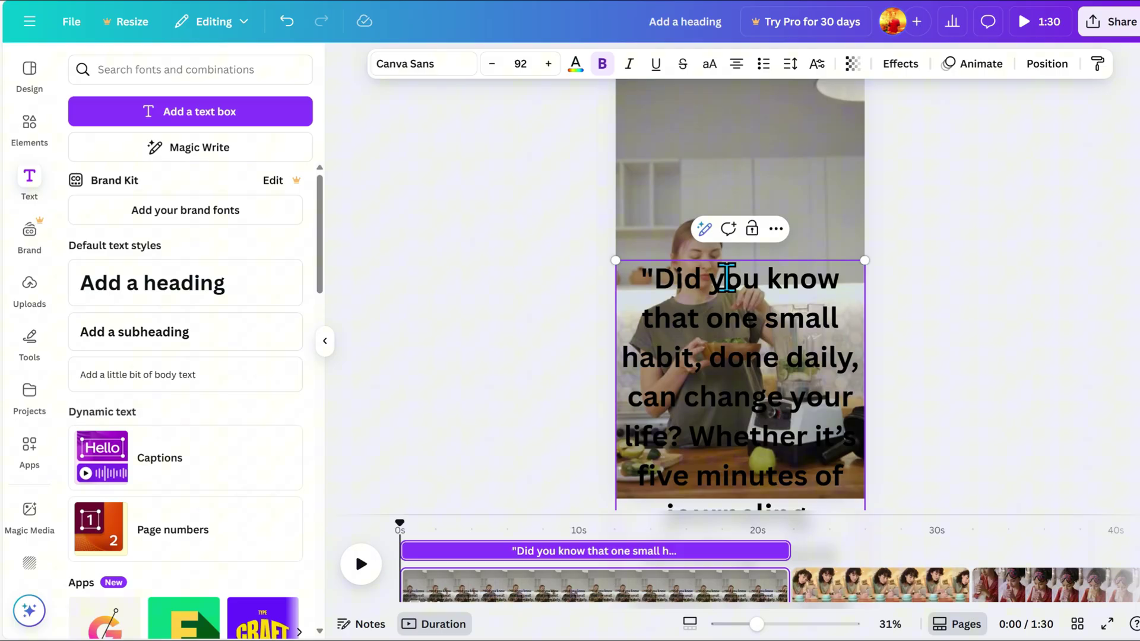
- Open the AI voice generator for the pasted script and check the text it loads
{"action": "left_click", "coordinate": [704, 229]}
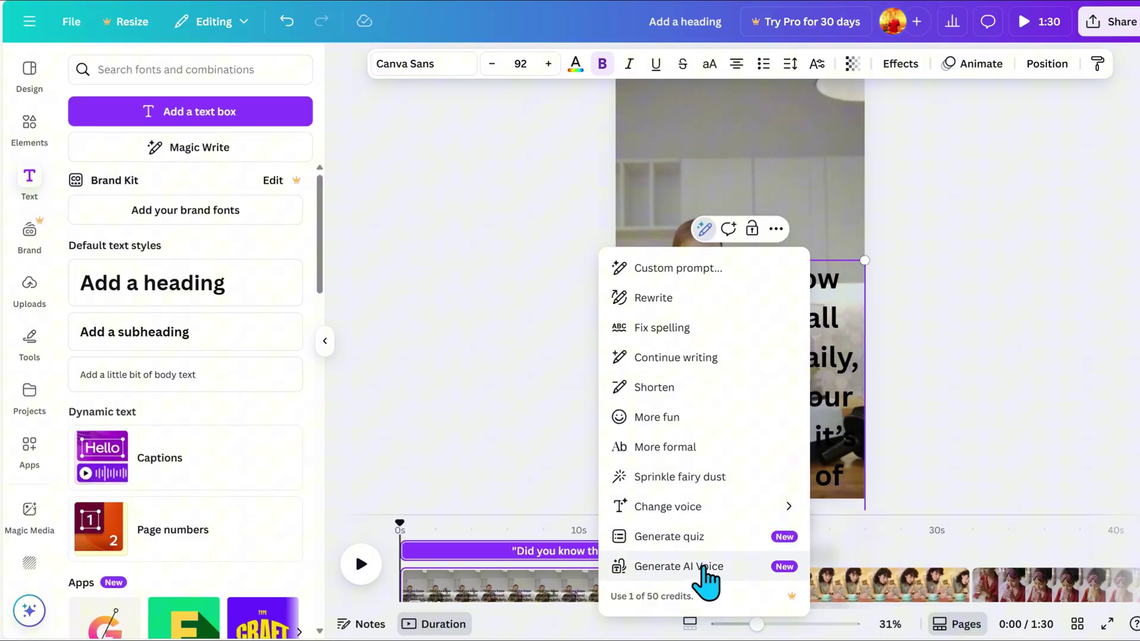
{"action": "left_click", "coordinate": [713, 567]}
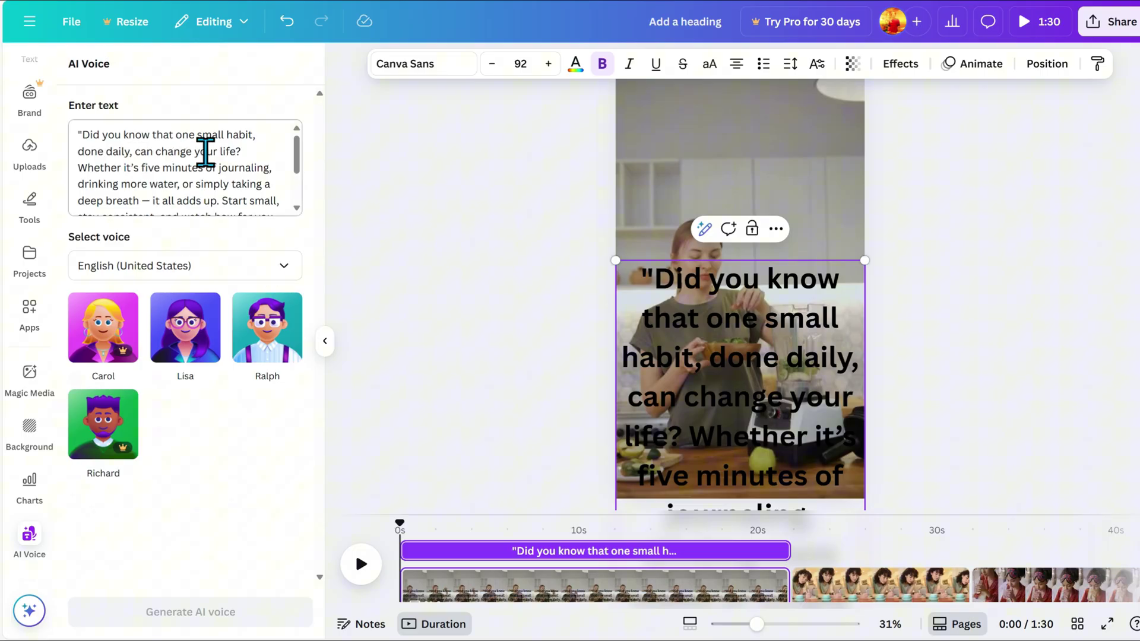
{"action": "scroll", "coordinate": [166, 159], "scroll_direction": "down", "scroll_amount": 2}
{"action": "scroll", "coordinate": [200, 196], "scroll_direction": "up", "scroll_amount": 3}
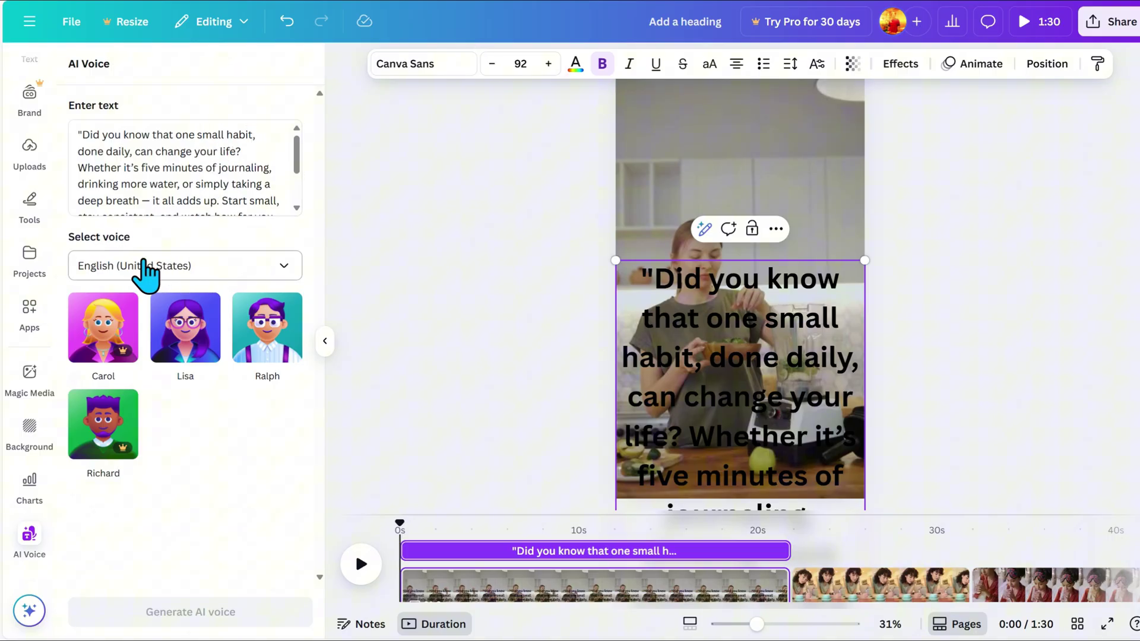
- Keep English (United States) as the voice language and generate Lisa's voiceover for the opening question ending in "can change your life?"
{"action": "left_click", "coordinate": [143, 261]}
{"action": "scroll", "coordinate": [205, 425], "scroll_direction": "up", "scroll_amount": 3}
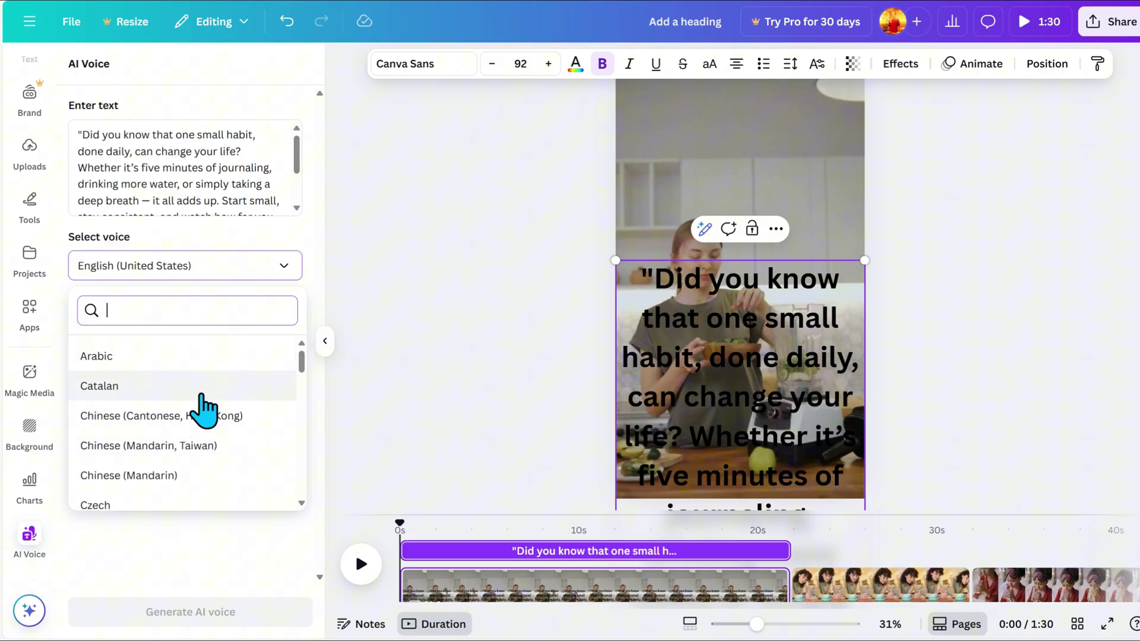
{"action": "scroll", "coordinate": [190, 475], "scroll_direction": "down", "scroll_amount": 3}
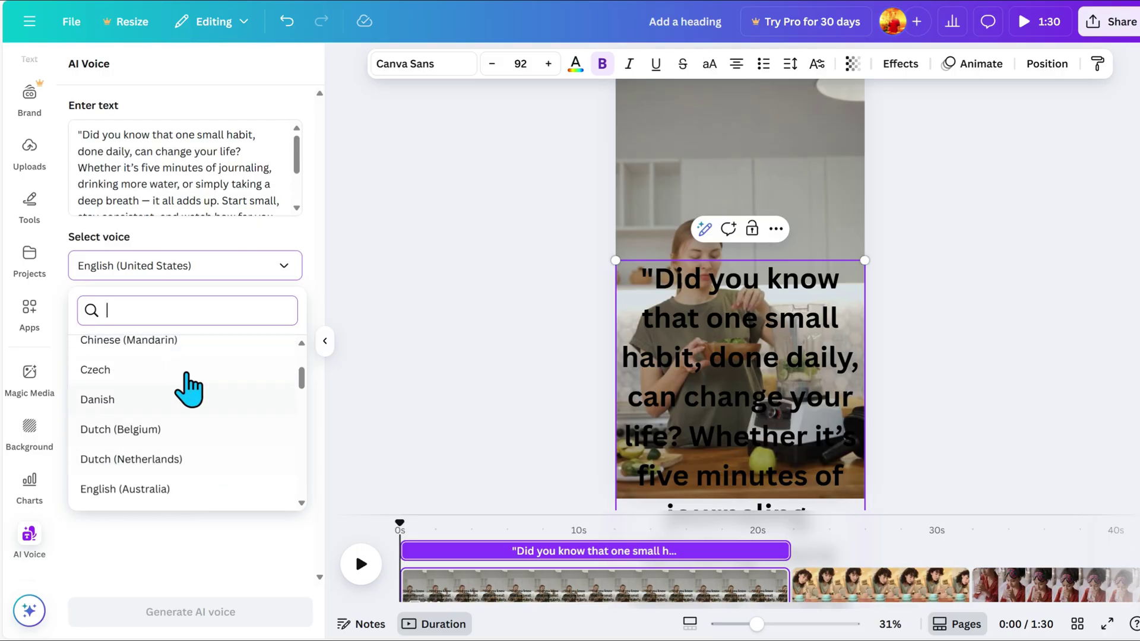
{"action": "scroll", "coordinate": [202, 451], "scroll_direction": "down", "scroll_amount": 4}
{"action": "scroll", "coordinate": [198, 453], "scroll_direction": "up", "scroll_amount": 2}
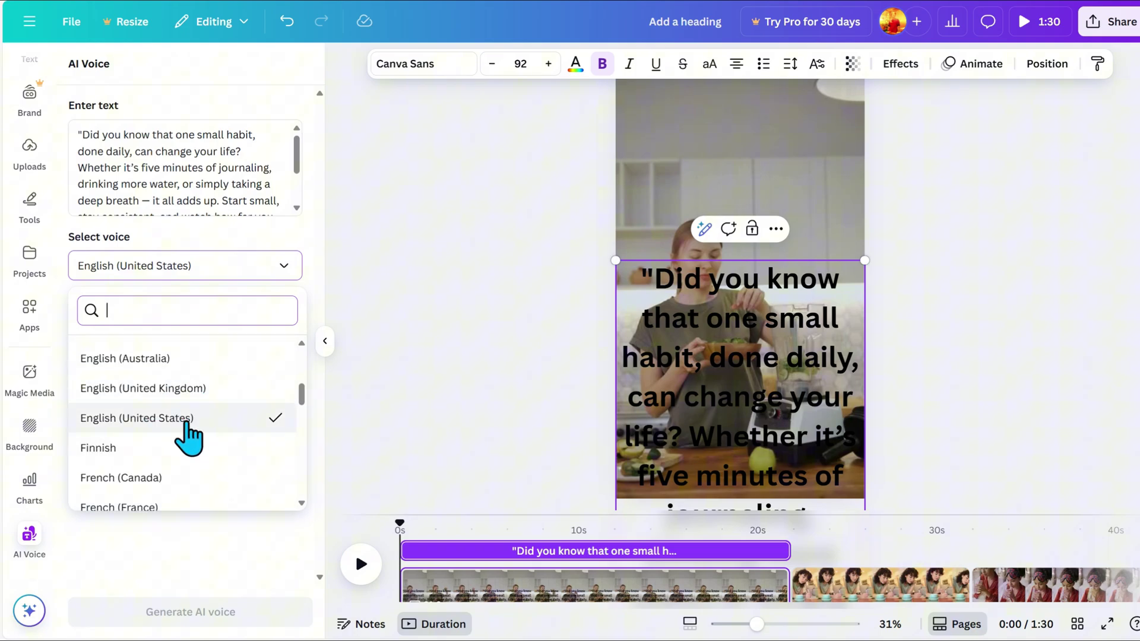
{"action": "left_click", "coordinate": [209, 419]}
{"action": "left_click", "coordinate": [200, 343]}
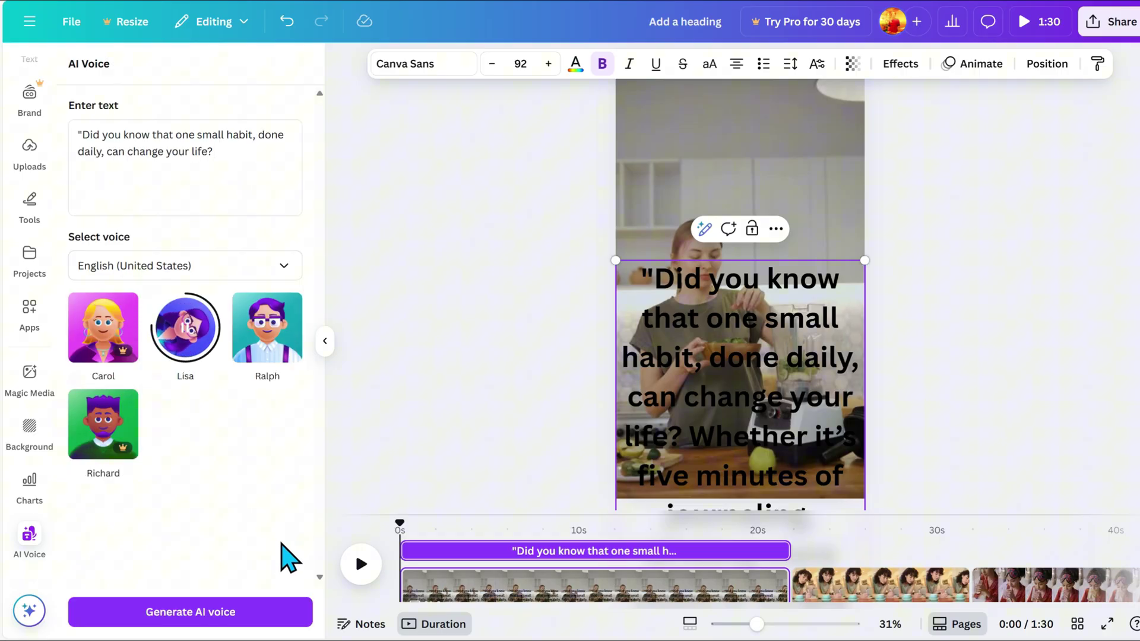
{"action": "left_click", "coordinate": [223, 612]}
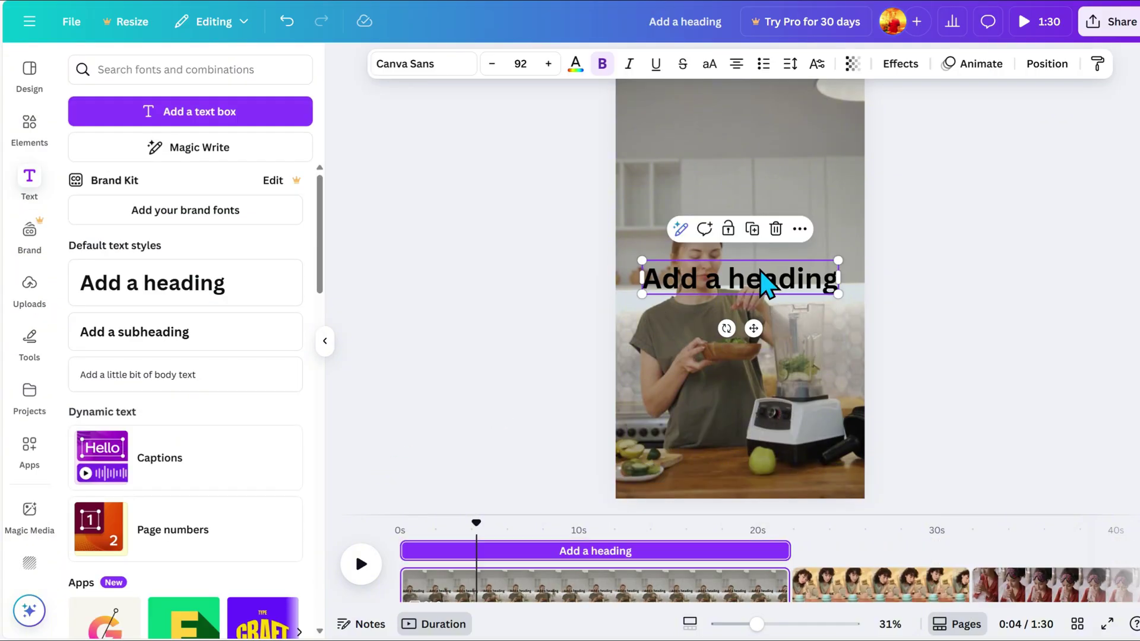
- Replace the heading text with the "Whether it's five minutes of journaling" line and generate its voiceover, ending at "deep breath.", with Lisa
{"action": "double_click", "coordinate": [720, 273]}
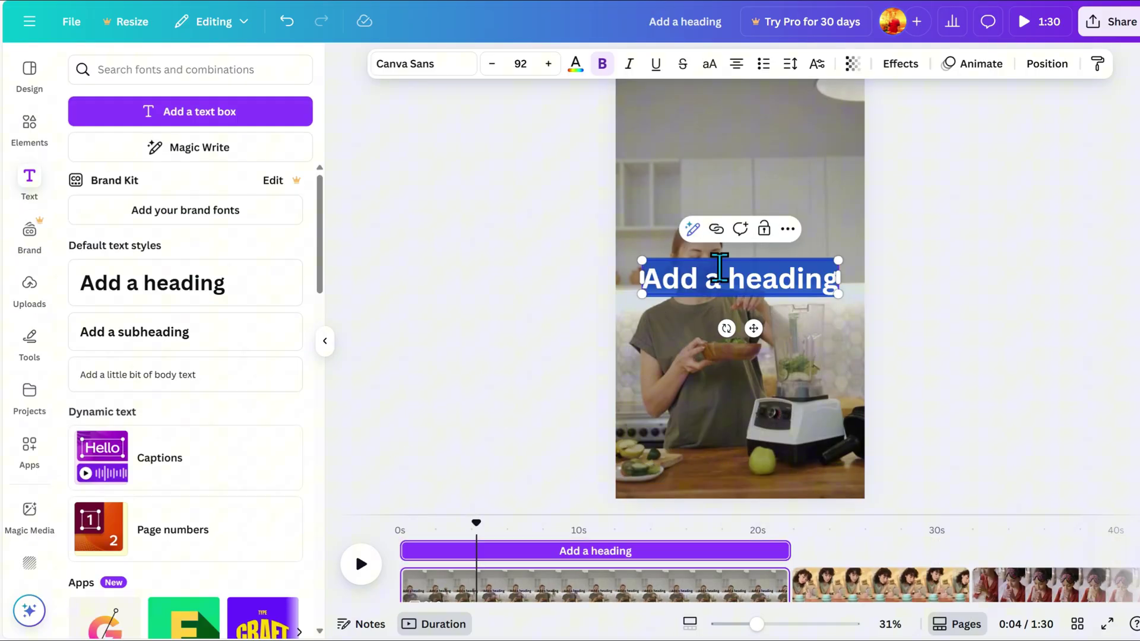
{"action": "key", "text": "ctrl+v"}
{"action": "left_click", "coordinate": [704, 230]}
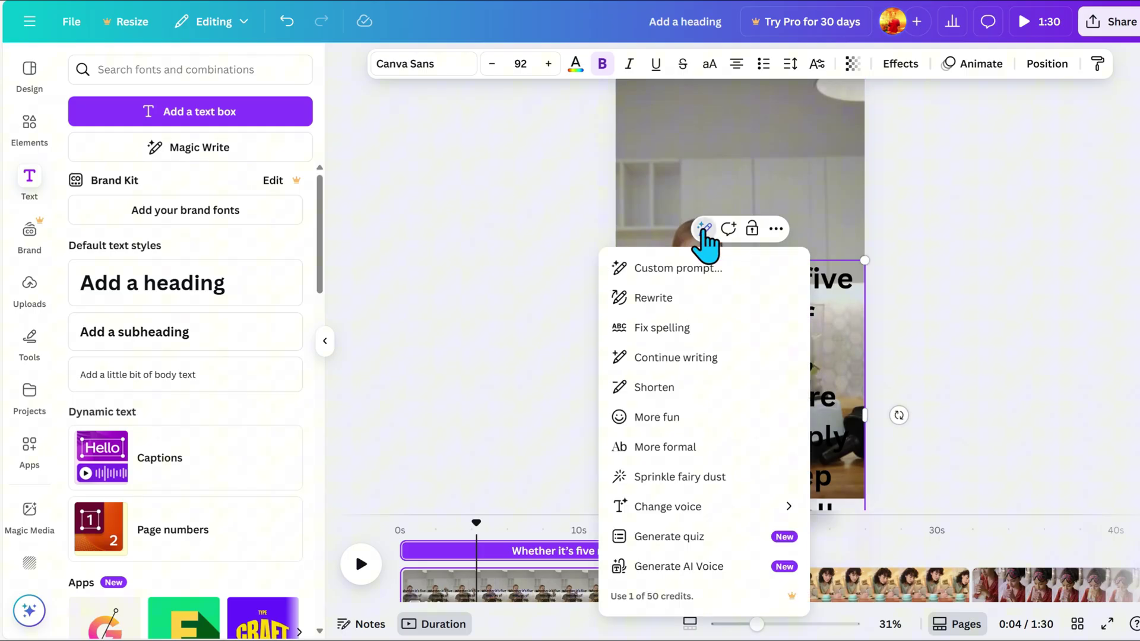
{"action": "left_click", "coordinate": [662, 567]}
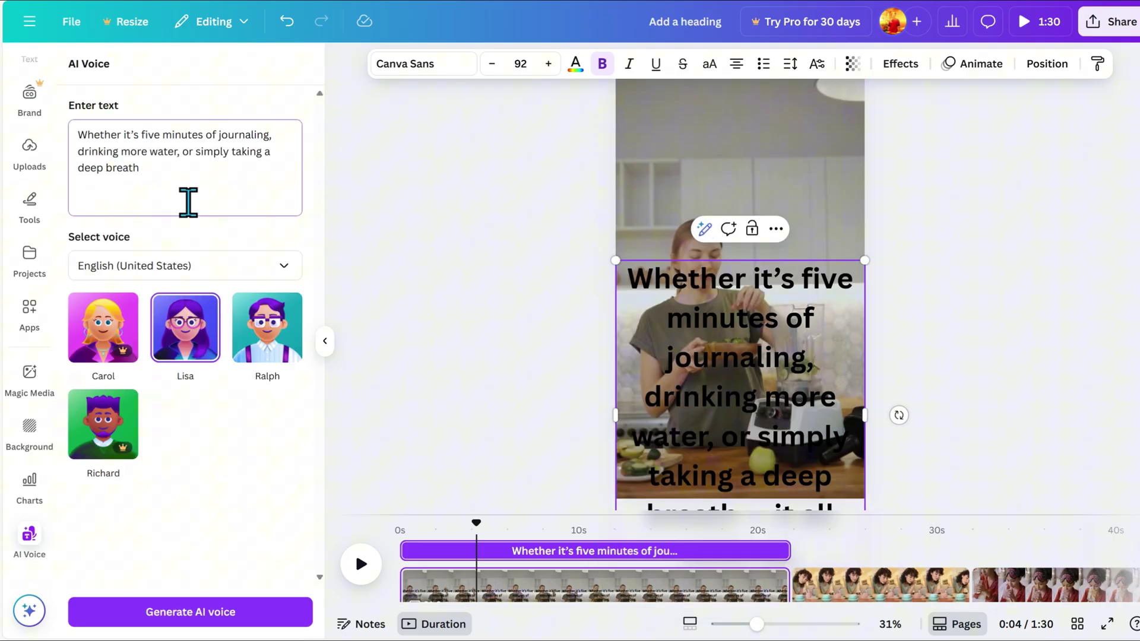
{"action": "left_click", "coordinate": [189, 356]}
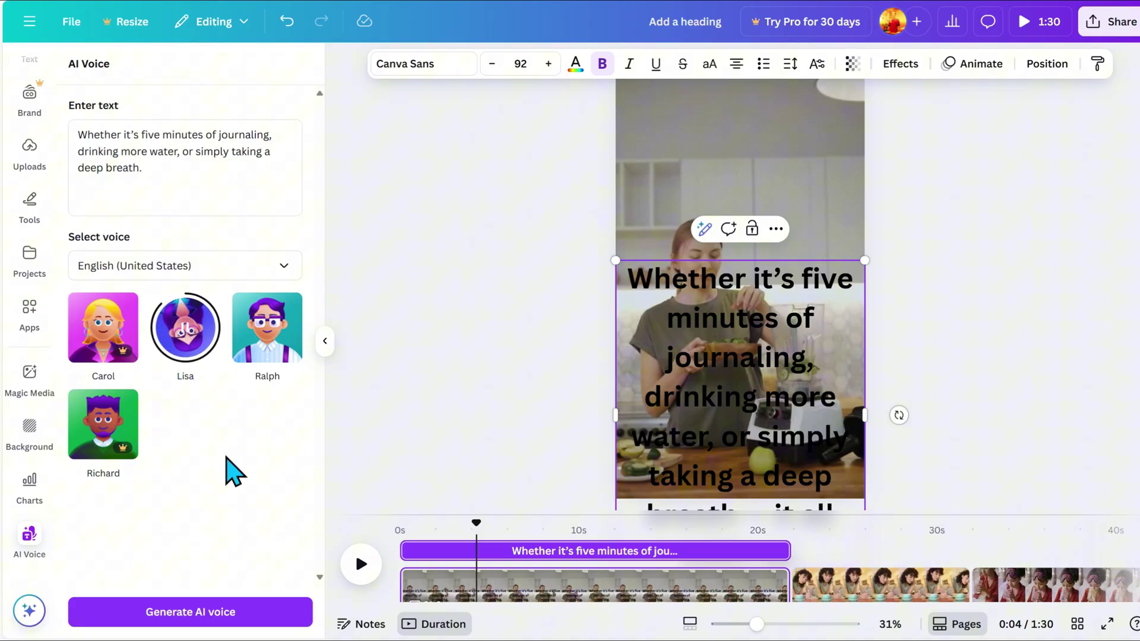
{"action": "left_click", "coordinate": [190, 612]}
- Replace the text with "Start small, stay consistent, and watch how far you go." and generate its Lisa voiceover as the third audio clip
{"action": "left_click", "coordinate": [743, 364]}
{"action": "left_click", "coordinate": [704, 229]}
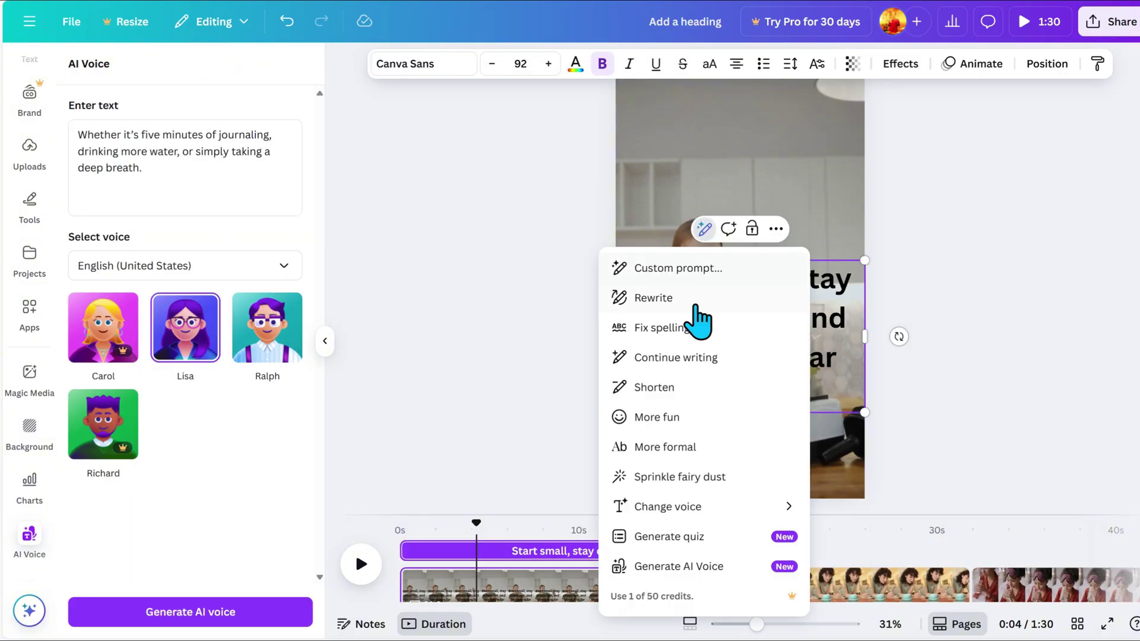
{"action": "left_click", "coordinate": [189, 336]}
{"action": "left_click", "coordinate": [224, 613]}
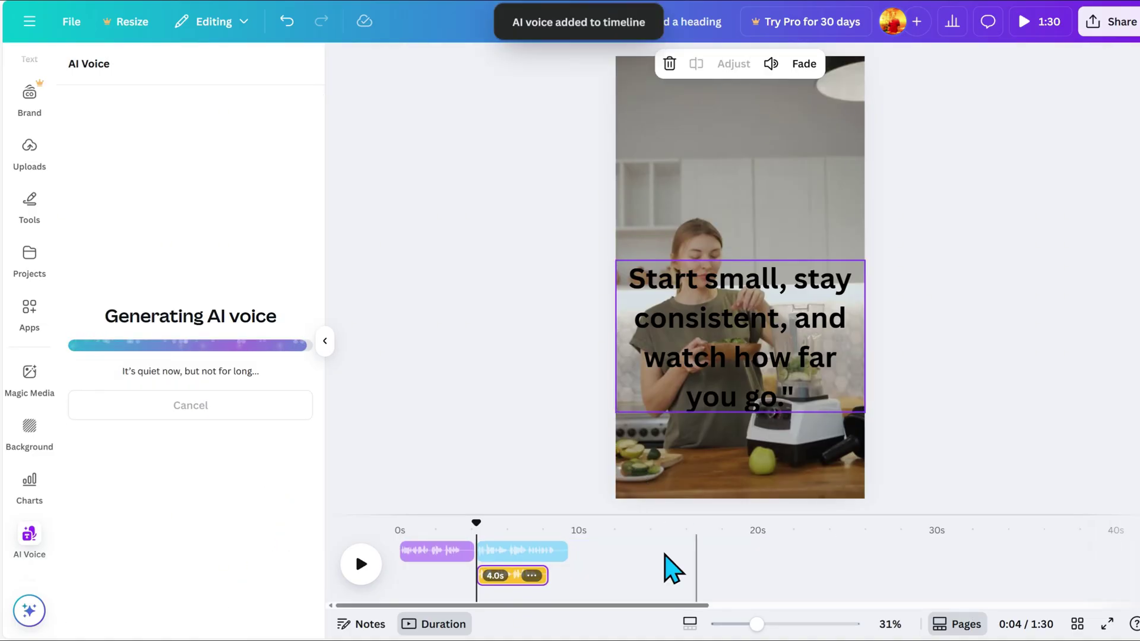
{"action": "left_click_drag", "start_coordinate": [508, 574], "coordinate": [599, 532]}
{"action": "left_click_drag", "start_coordinate": [599, 532], "coordinate": [600, 533]}
- Delete the script text from the kitchen page
{"action": "left_click", "coordinate": [779, 368]}
{"action": "key", "text": "Delete"}
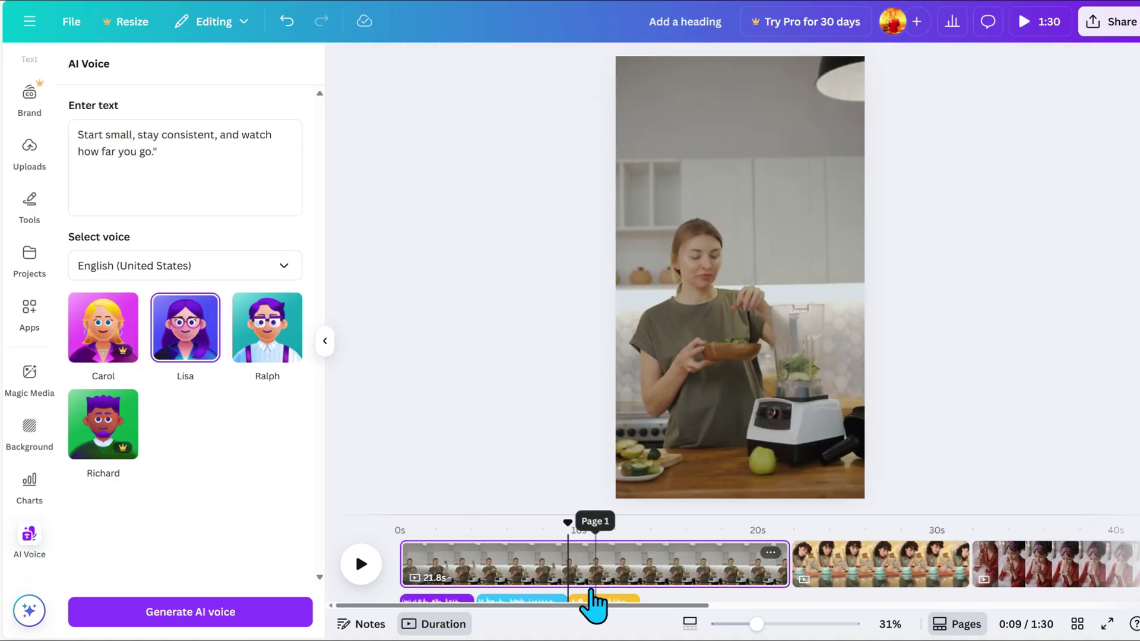
{"action": "scroll", "coordinate": [590, 595], "scroll_direction": "down", "scroll_amount": 1}
{"action": "scroll", "coordinate": [591, 596], "scroll_direction": "up", "scroll_amount": 1}
- Enlarge the timeline, split the kitchen clip at the end of the first voice clip and delete its remainder
{"action": "left_click", "coordinate": [537, 561]}
{"action": "key", "text": "space"}
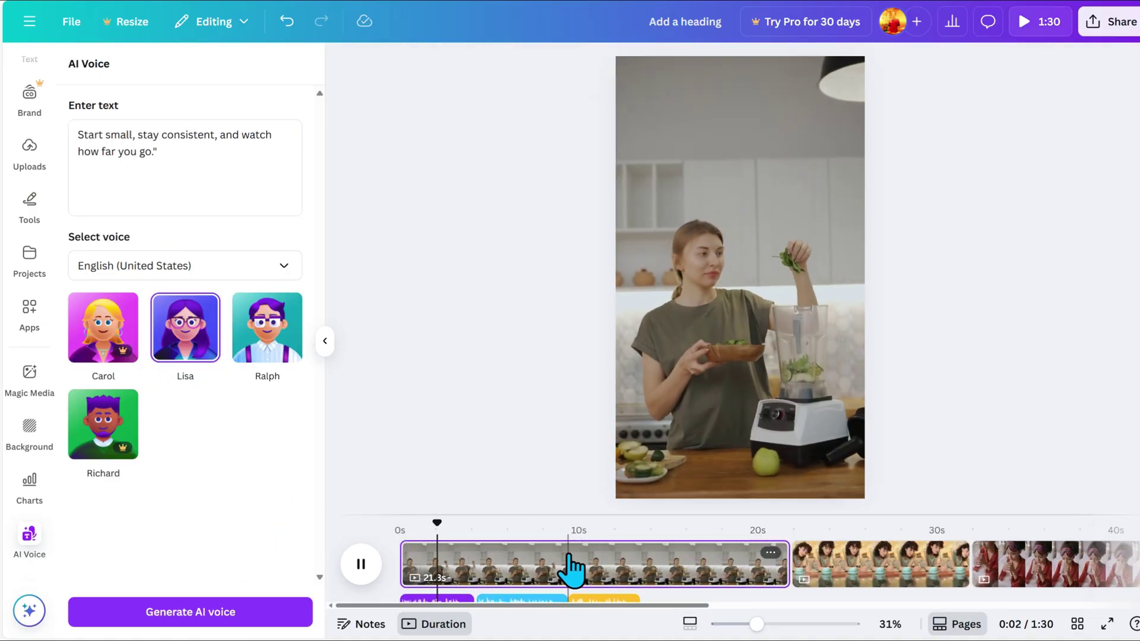
{"action": "left_click_drag", "start_coordinate": [447, 523], "coordinate": [475, 523]}
{"action": "left_click_drag", "start_coordinate": [560, 513], "coordinate": [592, 363]}
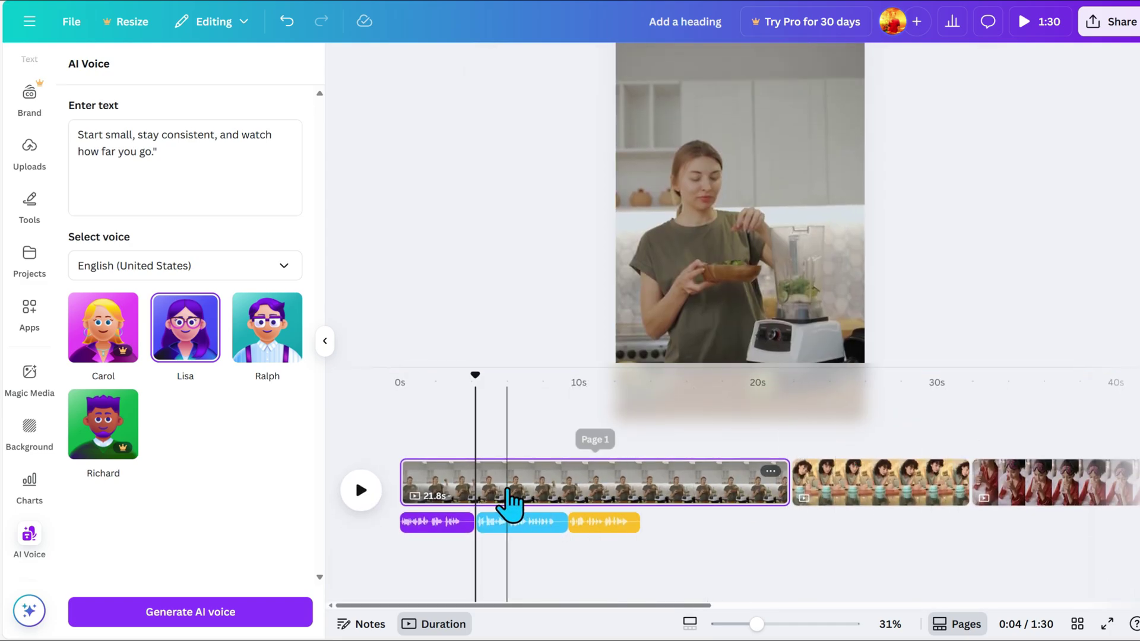
{"action": "mouse_move", "coordinate": [475, 375]}
{"action": "left_mouse_down"}
{"action": "mouse_move", "coordinate": [464, 374]}
{"action": "mouse_move", "coordinate": [475, 371]}
{"action": "left_mouse_up"}
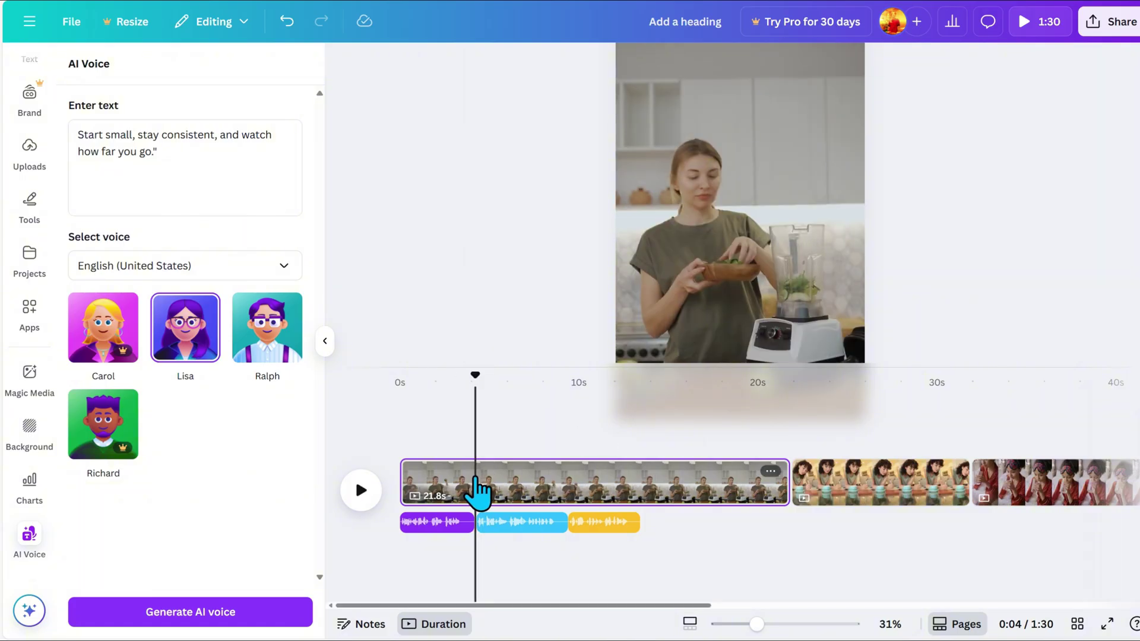
{"action": "right_click", "coordinate": [478, 492]}
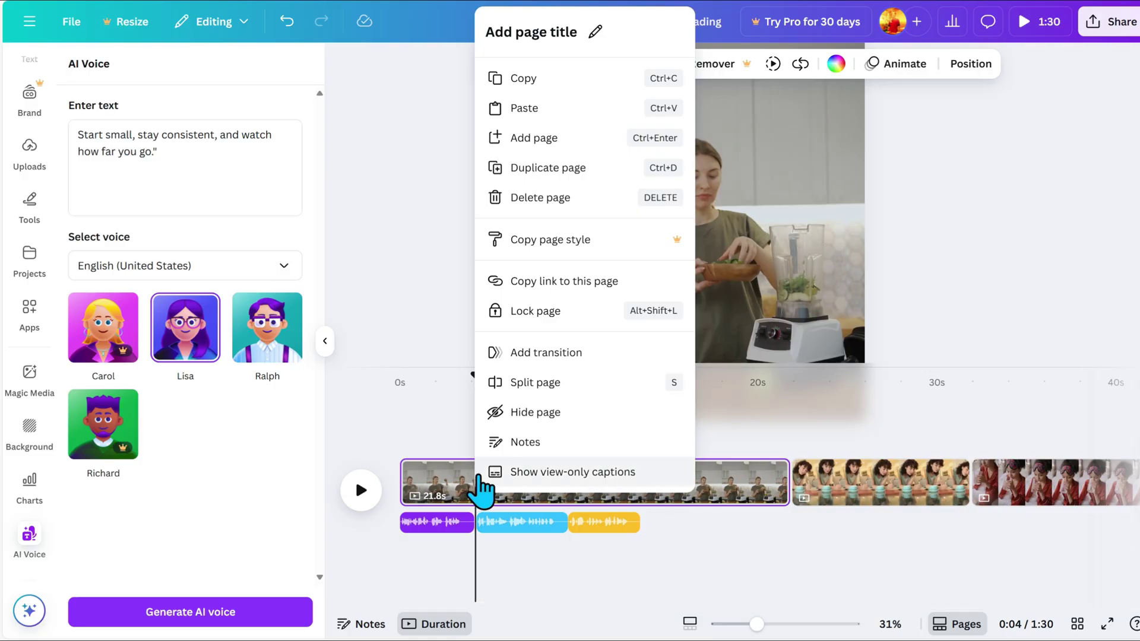
{"action": "left_click", "coordinate": [551, 392]}
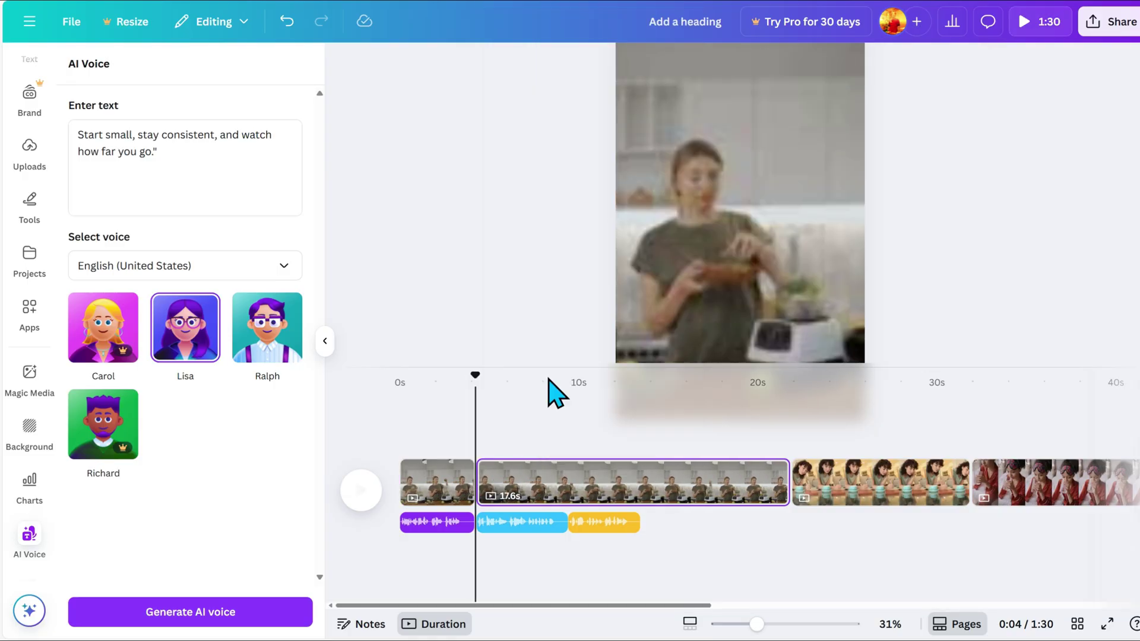
{"action": "right_click", "coordinate": [601, 492]}
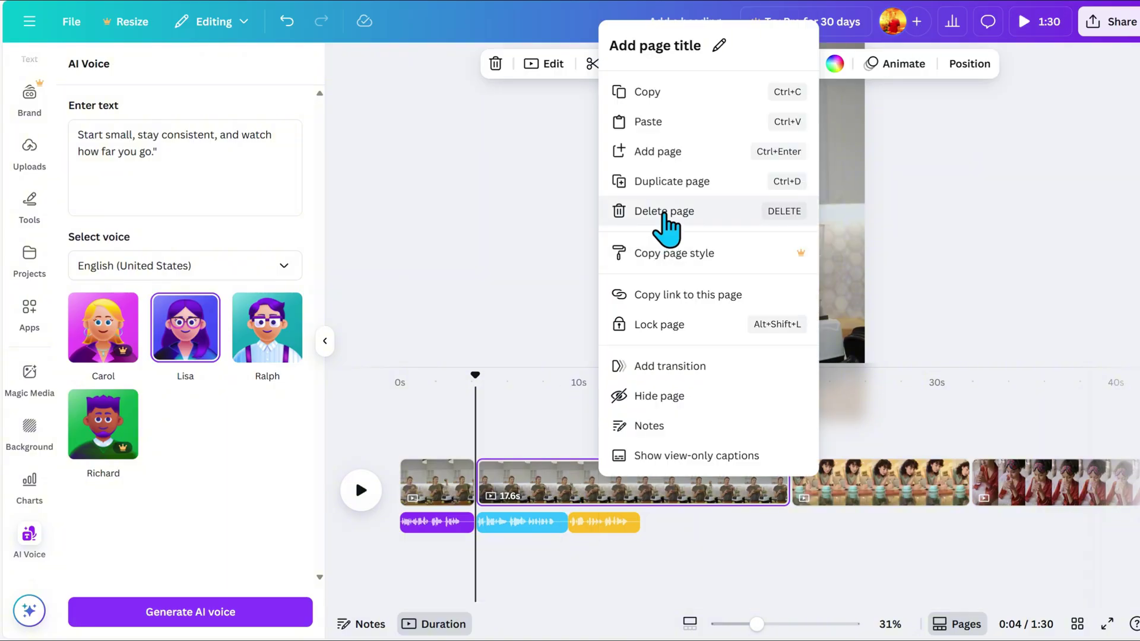
{"action": "left_click", "coordinate": [664, 215]}
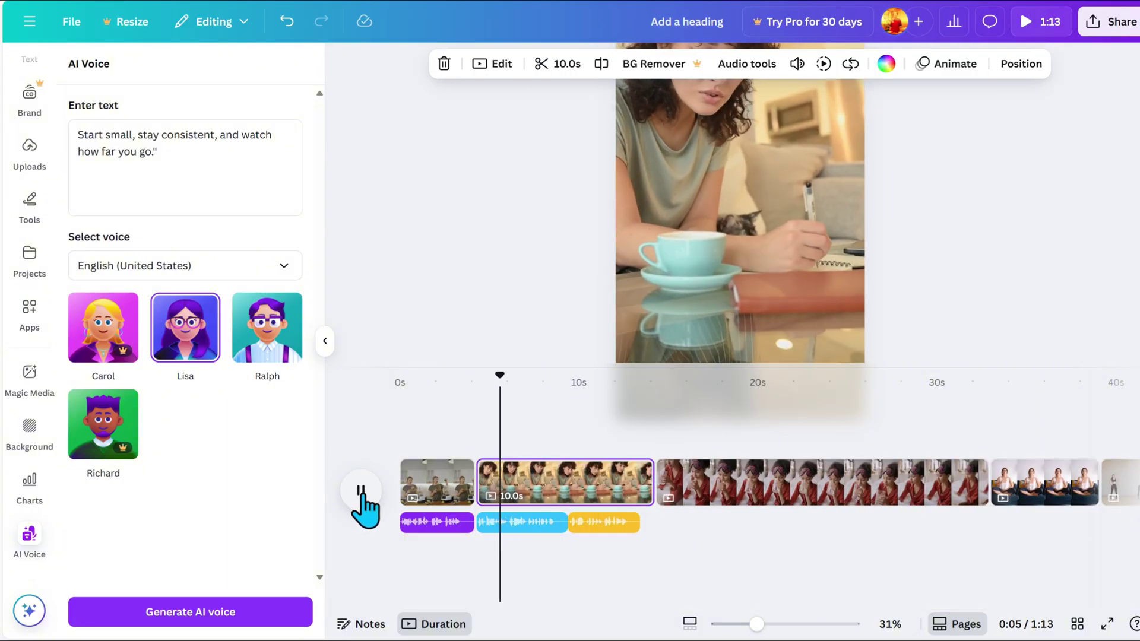
- Play the timeline, split the journaling clip at the matching point of the narration and delete its remainder
{"action": "left_click", "coordinate": [363, 491]}
{"action": "left_click", "coordinate": [363, 491]}
{"action": "right_click", "coordinate": [533, 476]}
{"action": "left_click", "coordinate": [593, 382]}
{"action": "left_click", "coordinate": [553, 484]}
{"action": "left_click", "coordinate": [634, 471]}
{"action": "left_click", "coordinate": [682, 202]}
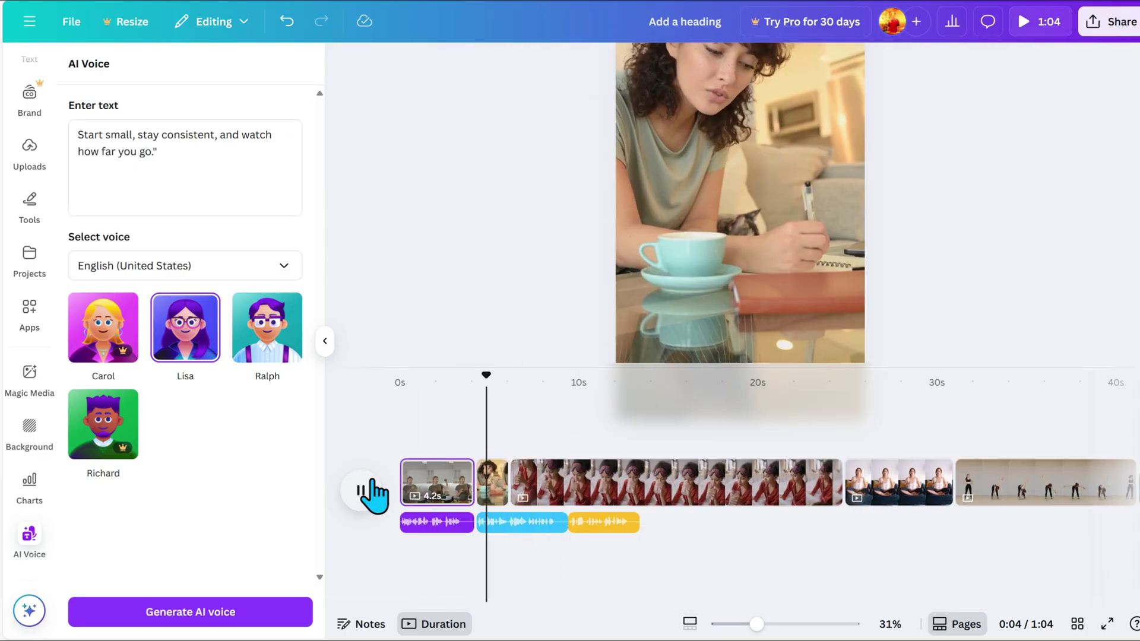
- Split the water-drinking clip after a short section and delete its remainder
{"action": "left_click", "coordinate": [362, 490]}
{"action": "left_click", "coordinate": [373, 484]}
{"action": "left_click", "coordinate": [596, 482]}
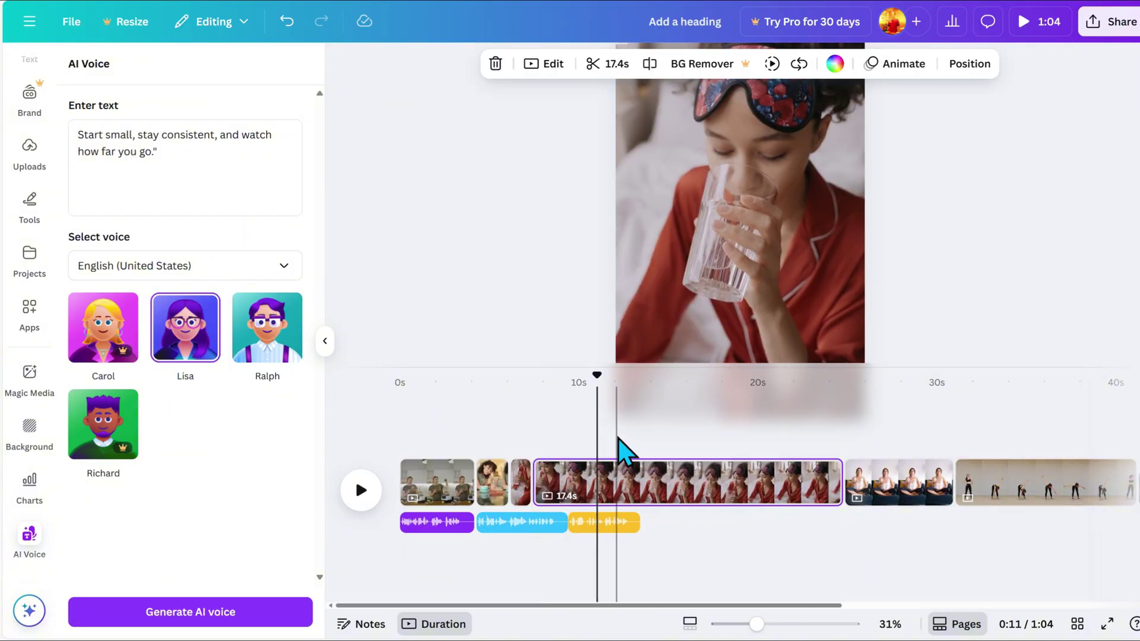
{"action": "key", "text": "Delete"}
- Split the meditation clip at 9.4s, at the end of the second voice clip, and delete its remainder
{"action": "left_click", "coordinate": [361, 491]}
{"action": "left_click", "coordinate": [361, 491]}
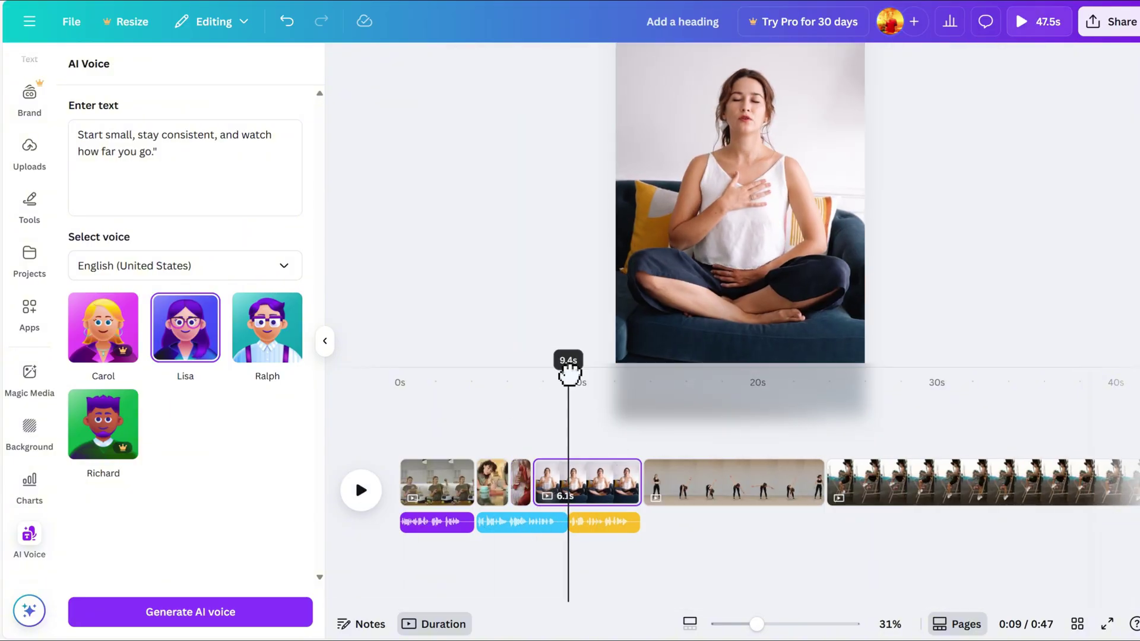
{"action": "key", "text": "s"}
{"action": "left_click", "coordinate": [602, 484]}
{"action": "key", "text": "Delete"}
- Preview the last part of the narration, split the studio stretching clip and delete its opening part
{"action": "left_click", "coordinate": [551, 379]}
{"action": "left_click", "coordinate": [358, 489]}
{"action": "left_click_drag", "start_coordinate": [612, 377], "coordinate": [529, 396]}
{"action": "left_click", "coordinate": [365, 491]}
{"action": "mouse_move", "coordinate": [635, 376]}
{"action": "left_mouse_down"}
{"action": "mouse_move", "coordinate": [550, 376]}
{"action": "mouse_move", "coordinate": [637, 387]}
{"action": "left_mouse_up"}
{"action": "left_click", "coordinate": [362, 491]}
{"action": "right_click", "coordinate": [618, 486]}
{"action": "left_click", "coordinate": [667, 380]}
{"action": "right_click", "coordinate": [582, 484]}
{"action": "left_click", "coordinate": [648, 198]}
- Split the shortened stretching clip again and delete the part after the split
{"action": "right_click", "coordinate": [617, 484]}
{"action": "left_click", "coordinate": [668, 383]}
{"action": "right_click", "coordinate": [669, 484]}
{"action": "left_click", "coordinate": [728, 198]}
- Split the outdoor exercise clip at the end of the third voice clip and delete its remainder
{"action": "right_click", "coordinate": [639, 389]}
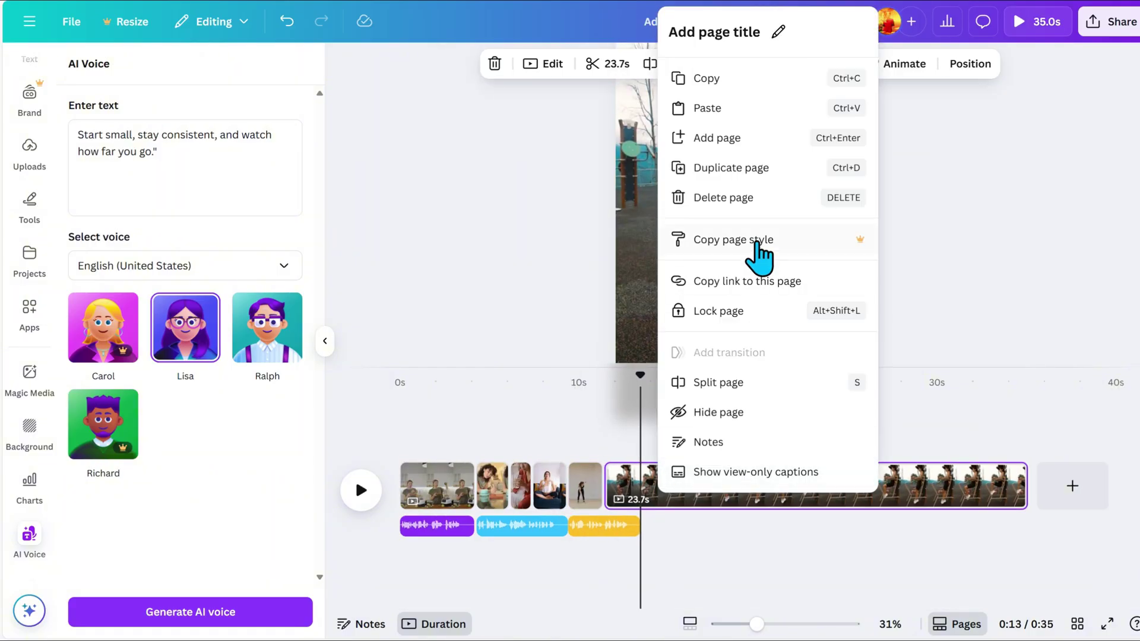
{"action": "left_click", "coordinate": [743, 383]}
{"action": "left_click", "coordinate": [735, 484]}
{"action": "key", "text": "Delete"}
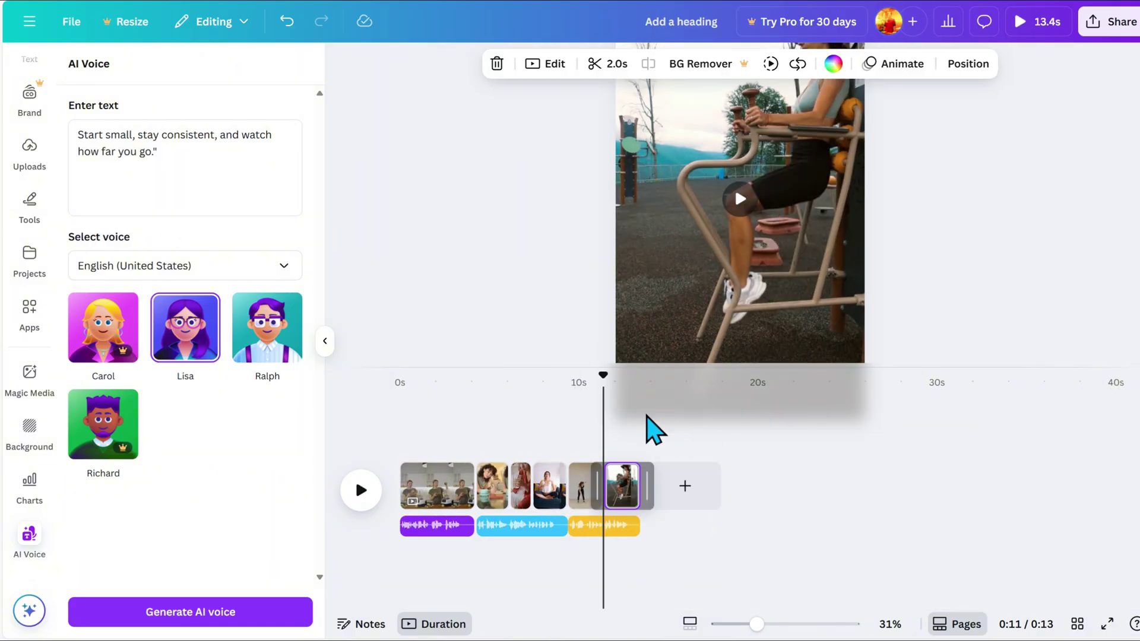
- Return to the start and add a heading reading "Did you know that one small habit, done daily, can change your life?" over the kitchen clip
{"action": "left_click_drag", "start_coordinate": [605, 384], "coordinate": [368, 385]}
{"action": "left_click", "coordinate": [408, 526]}
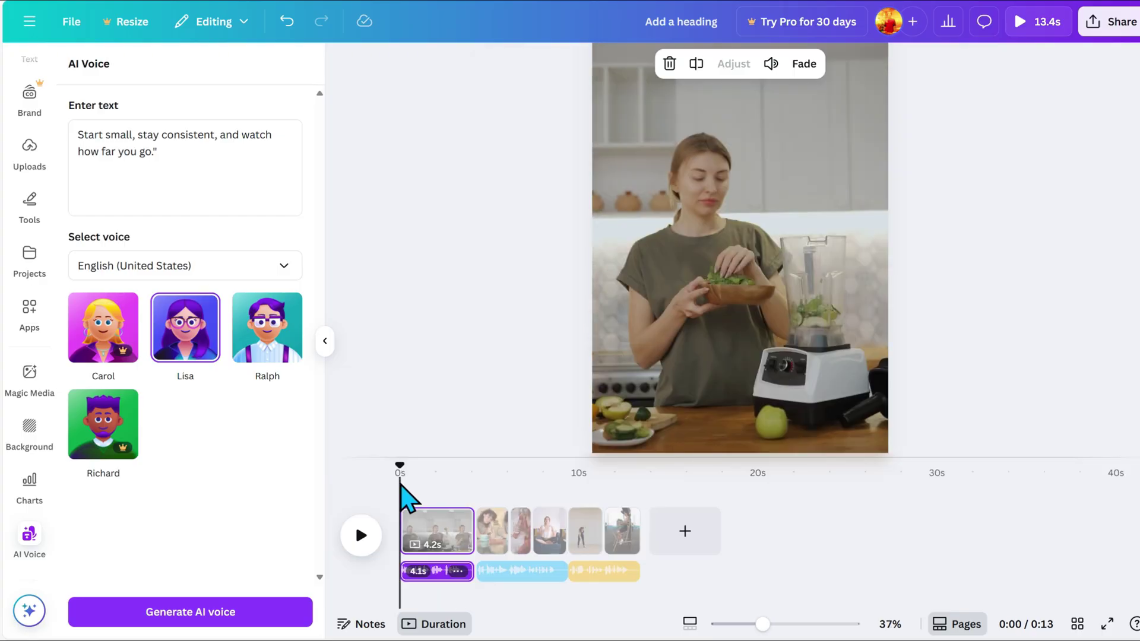
{"action": "scroll", "coordinate": [36, 404], "scroll_direction": "up", "scroll_amount": 3}
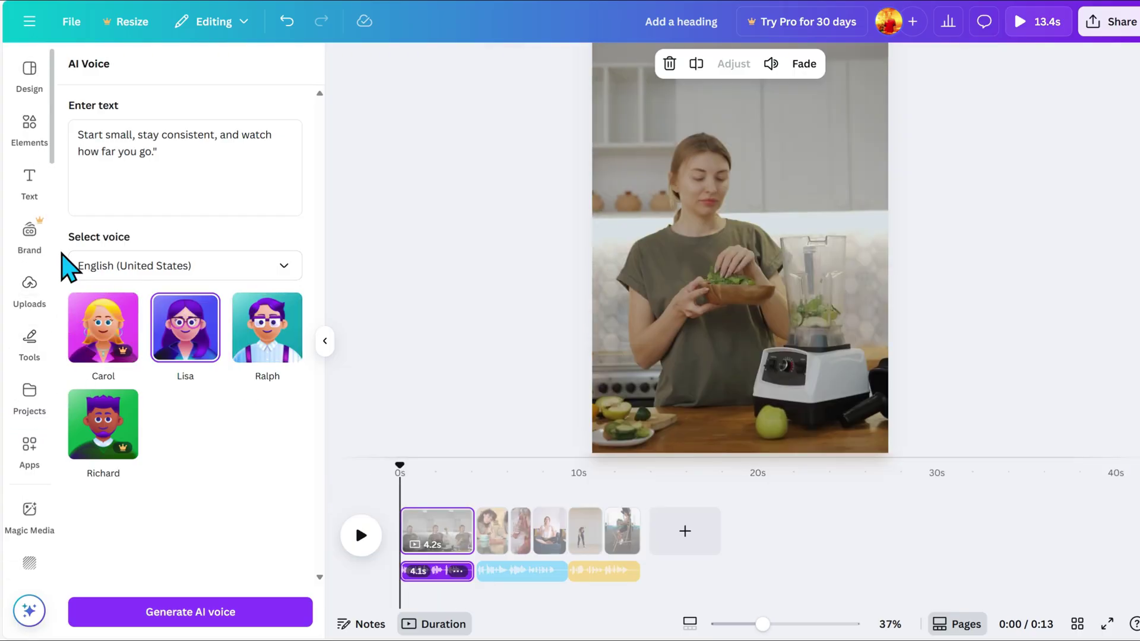
{"action": "left_click", "coordinate": [33, 183]}
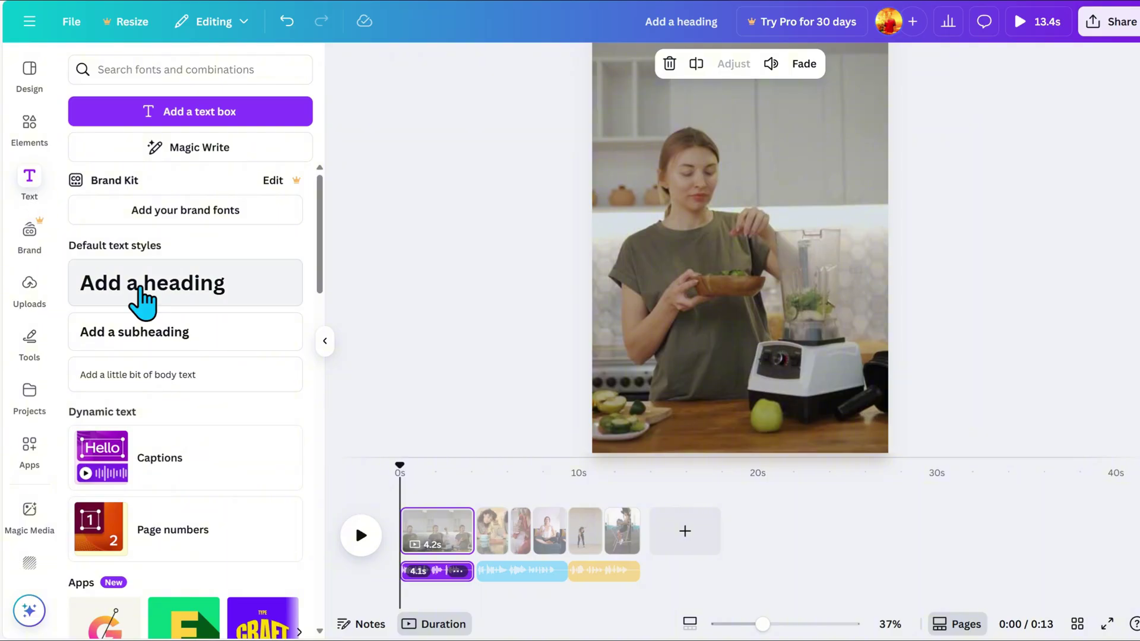
{"action": "left_click", "coordinate": [143, 298]}
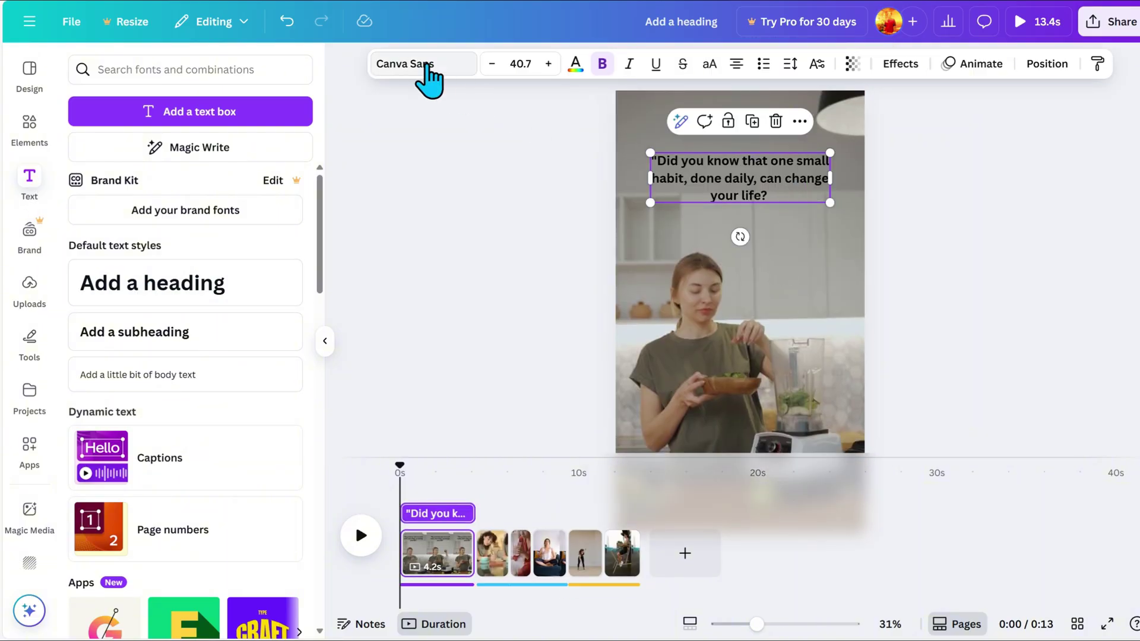
- Set the heading's font to The Seasons and resize it to about 47.2
{"action": "left_click", "coordinate": [423, 65]}
{"action": "scroll", "coordinate": [224, 425], "scroll_direction": "down", "scroll_amount": 10}
{"action": "scroll", "coordinate": [224, 426], "scroll_direction": "down", "scroll_amount": 1}
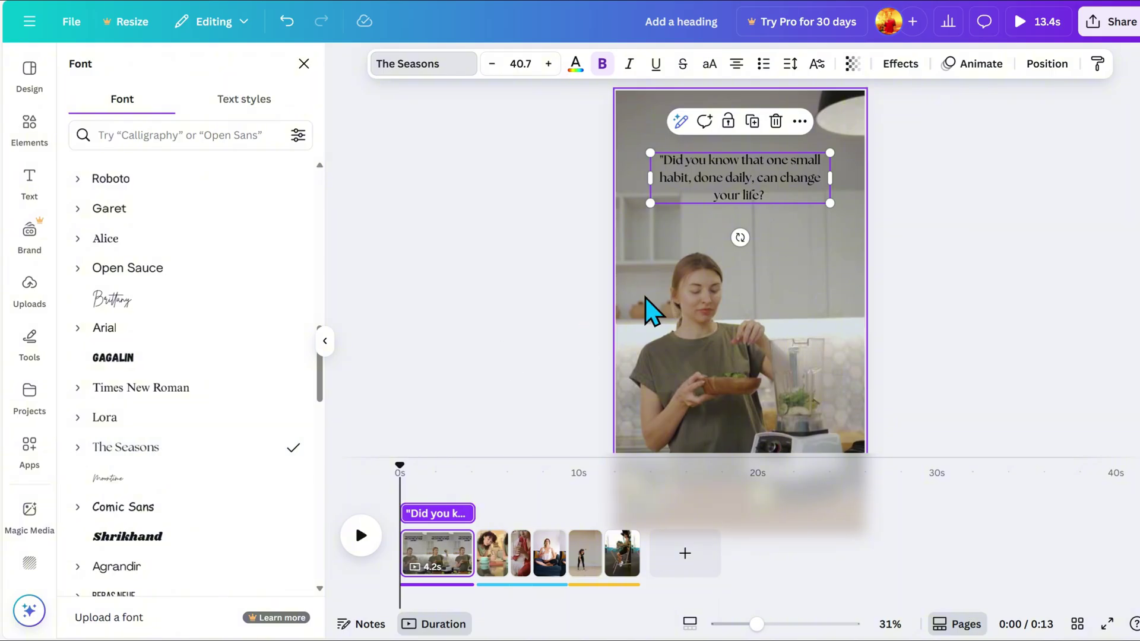
{"action": "left_click_drag", "start_coordinate": [829, 152], "coordinate": [789, 173]}
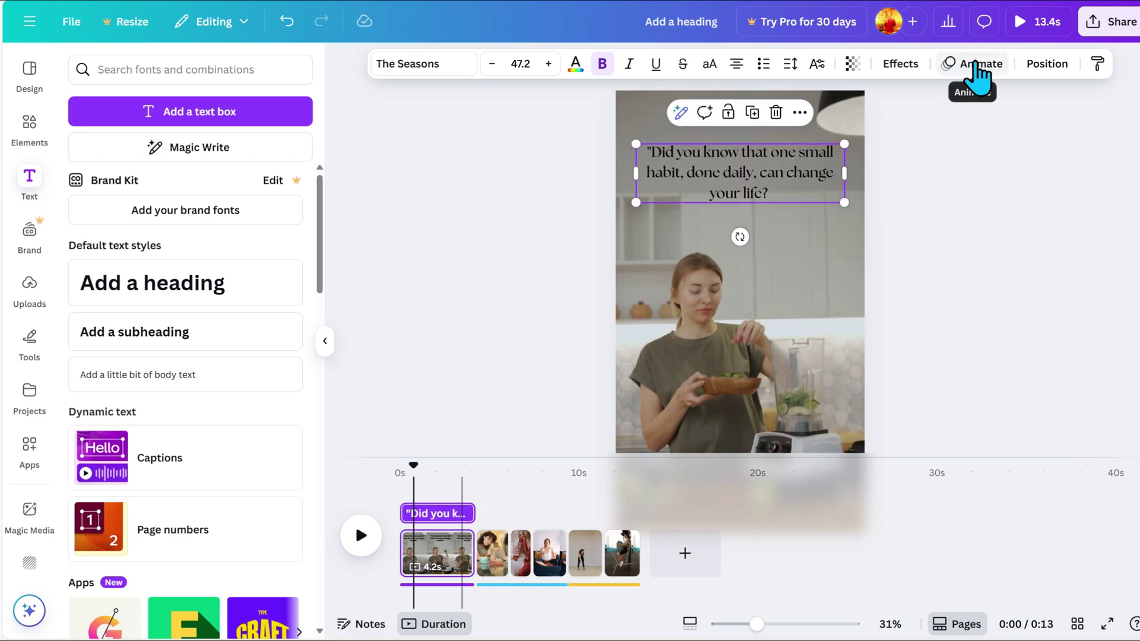
- Apply the Ascend text animation to the heading, set to play only on enter
{"action": "left_click", "coordinate": [978, 65]}
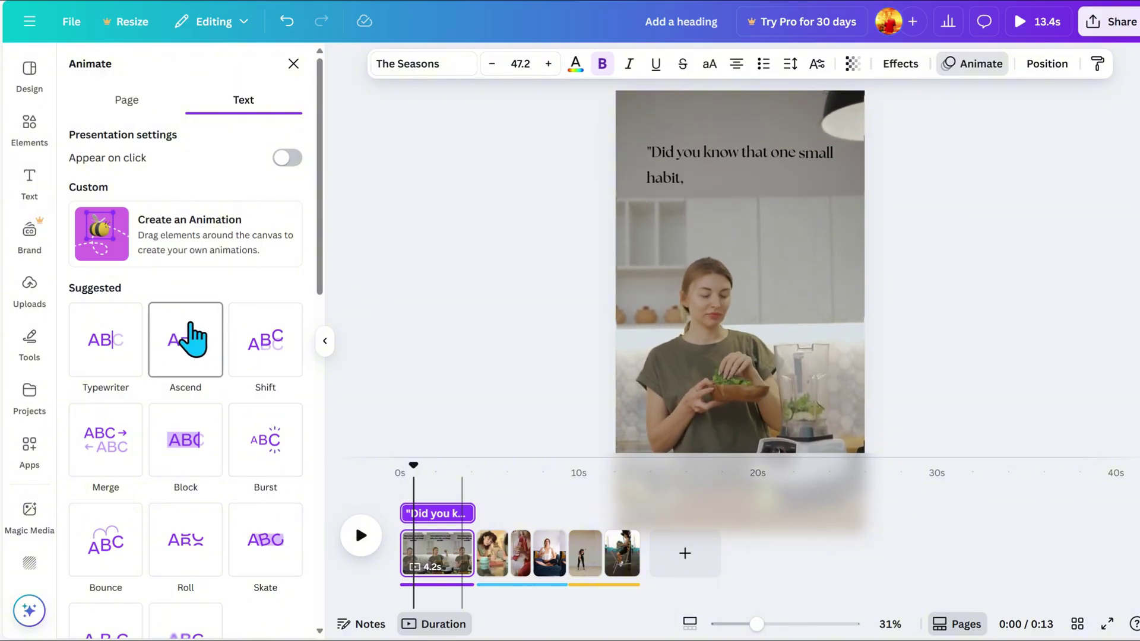
{"action": "left_click", "coordinate": [187, 335]}
{"action": "scroll", "coordinate": [196, 339], "scroll_direction": "down", "scroll_amount": 1}
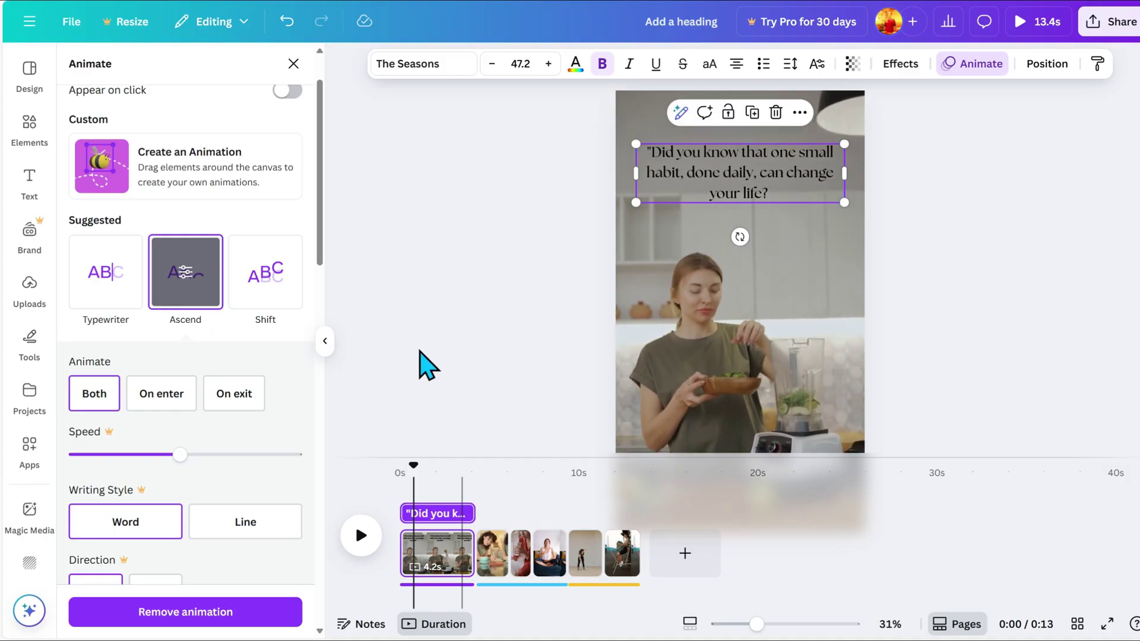
{"action": "left_click", "coordinate": [164, 397]}
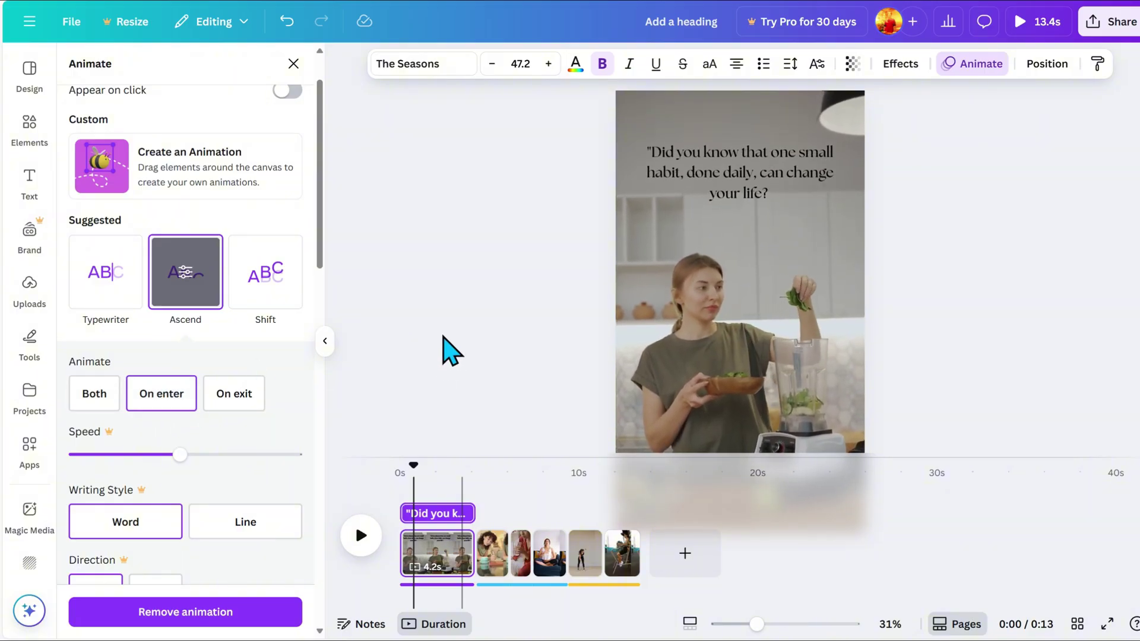
- Copy the animated heading from the kitchen clip onto the journaling clip
{"action": "right_click", "coordinate": [462, 514]}
{"action": "left_click", "coordinate": [518, 96]}
{"action": "left_click", "coordinate": [489, 512]}
{"action": "key", "text": "ctrl+v"}
- Replace the journaling clip's heading text with the copied script line and move it lower on the page
{"action": "double_click", "coordinate": [763, 172]}
{"action": "key", "text": "ctrl+v"}
{"action": "left_click_drag", "start_coordinate": [765, 167], "coordinate": [768, 271]}
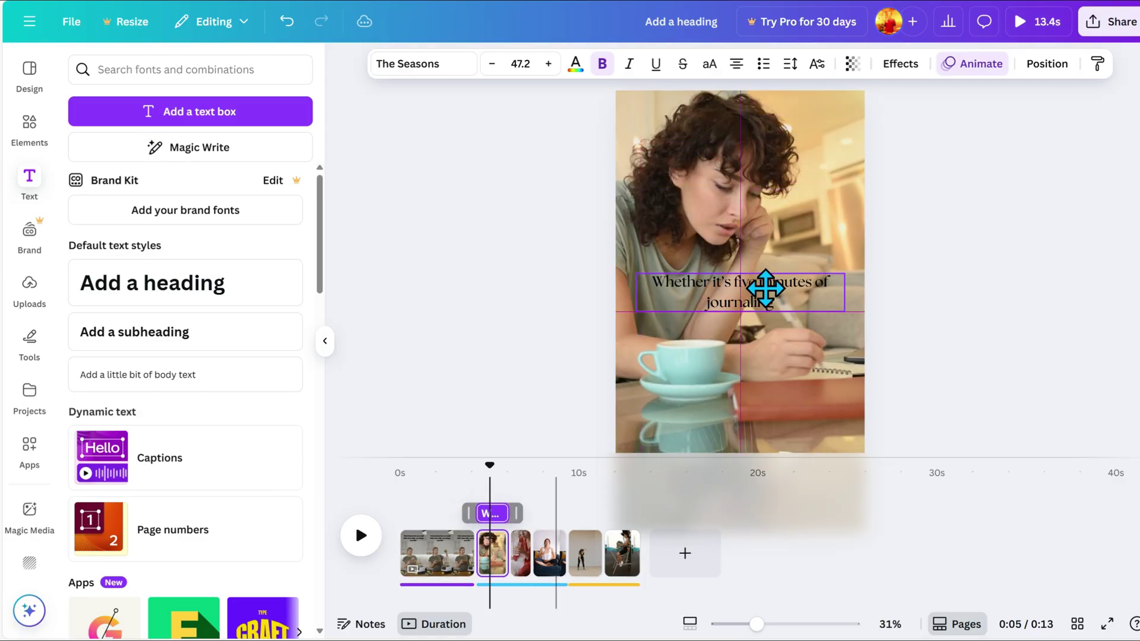
{"action": "left_click", "coordinate": [920, 288]}
{"action": "left_click", "coordinate": [774, 282]}
- Play the change from the kitchen clip to the journaling clip to check the headings, and go to the water-drinking clip
{"action": "left_click_drag", "start_coordinate": [489, 465], "coordinate": [458, 468]}
{"action": "left_click", "coordinate": [358, 536]}
{"action": "left_click", "coordinate": [358, 536]}
{"action": "left_click", "coordinate": [489, 496]}
{"action": "left_click", "coordinate": [519, 501]}
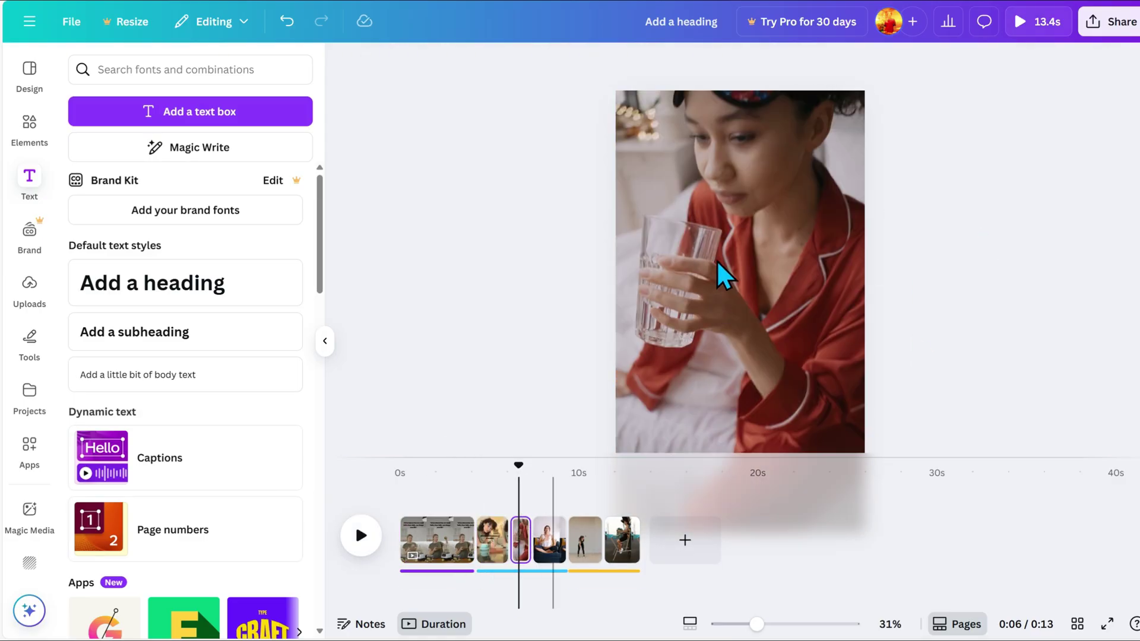
{"action": "left_click", "coordinate": [724, 276]}
{"action": "left_click", "coordinate": [796, 234]}
{"action": "left_click", "coordinate": [843, 303]}
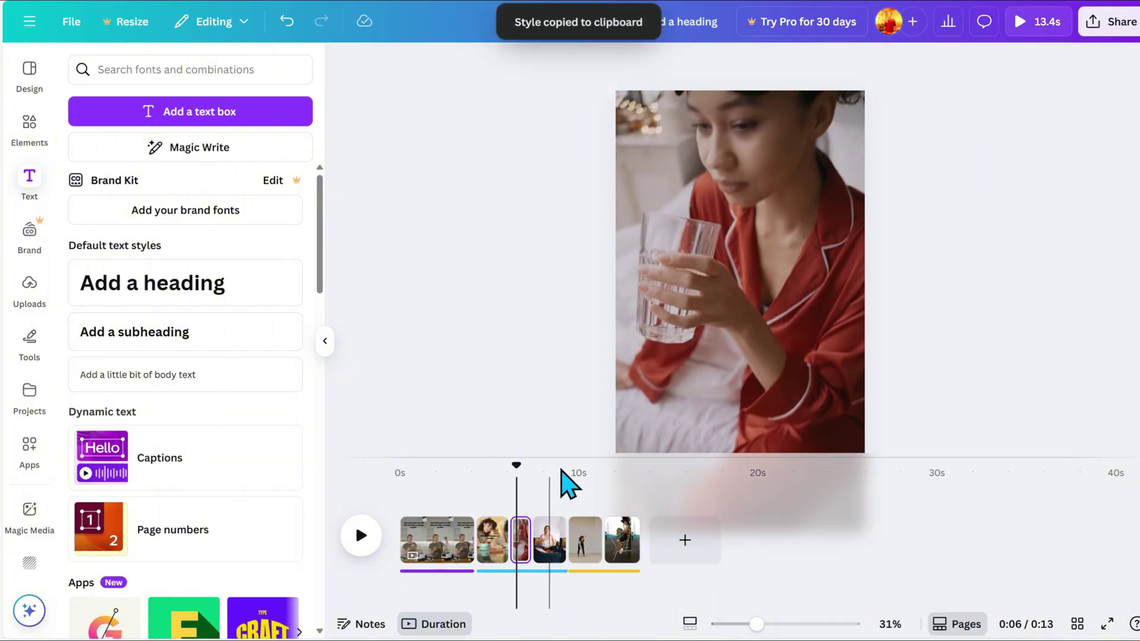
- Copy the heading from the journaling clip and paste it onto the water-drinking clip
{"action": "left_click", "coordinate": [493, 522]}
{"action": "left_click", "coordinate": [771, 281]}
{"action": "left_click", "coordinate": [798, 235]}
{"action": "left_click", "coordinate": [836, 275]}
{"action": "left_click", "coordinate": [517, 504]}
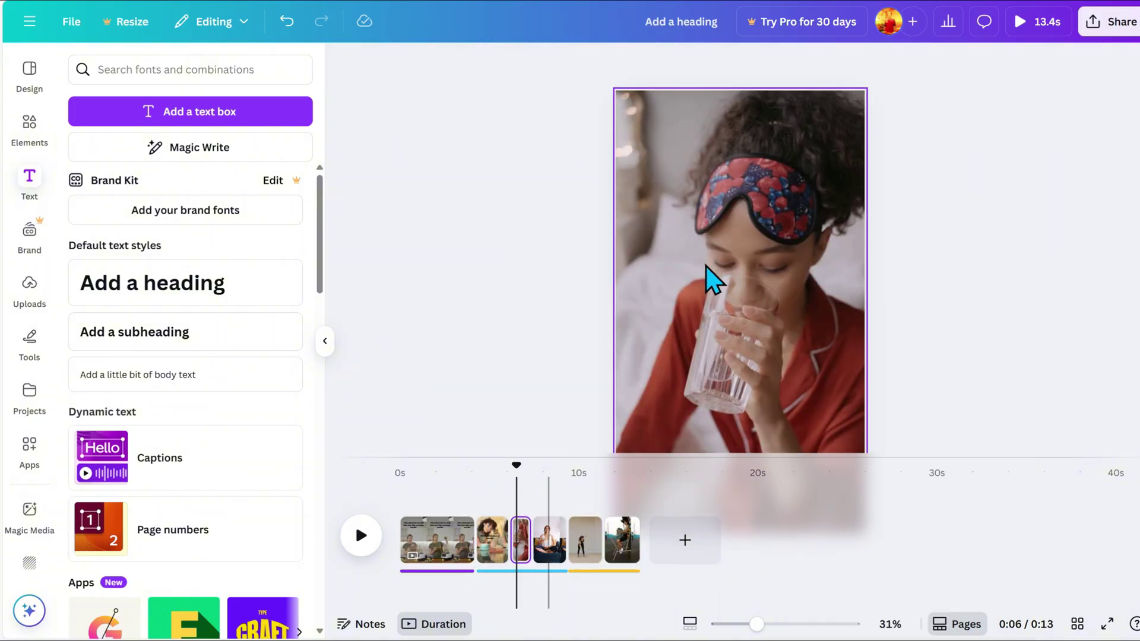
{"action": "right_click", "coordinate": [712, 279]}
{"action": "left_click", "coordinate": [737, 277]}
- Replace the water-drinking clip's heading text with "drinking more water," and adjust its place on the page
{"action": "left_click_drag", "start_coordinate": [766, 274], "coordinate": [791, 295]}
{"action": "left_click", "coordinate": [937, 315]}
{"action": "left_click", "coordinate": [751, 212]}
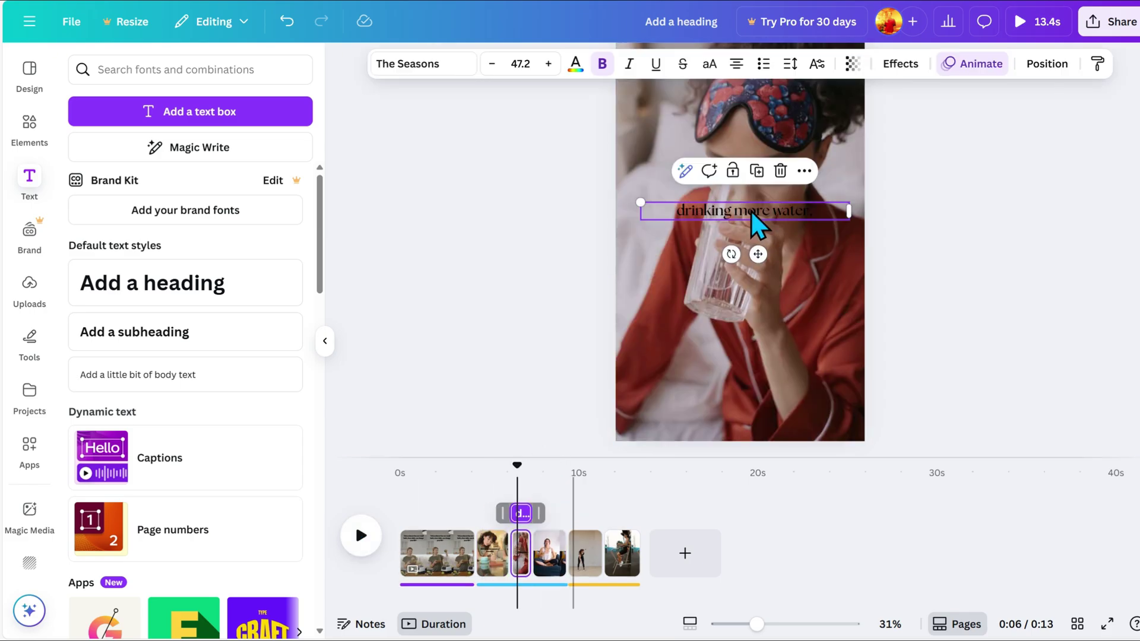
- Move the heading "or simply taking a deep breath" above the meditating woman and play from the water-drinking clip to check the headings
{"action": "left_click", "coordinate": [550, 540]}
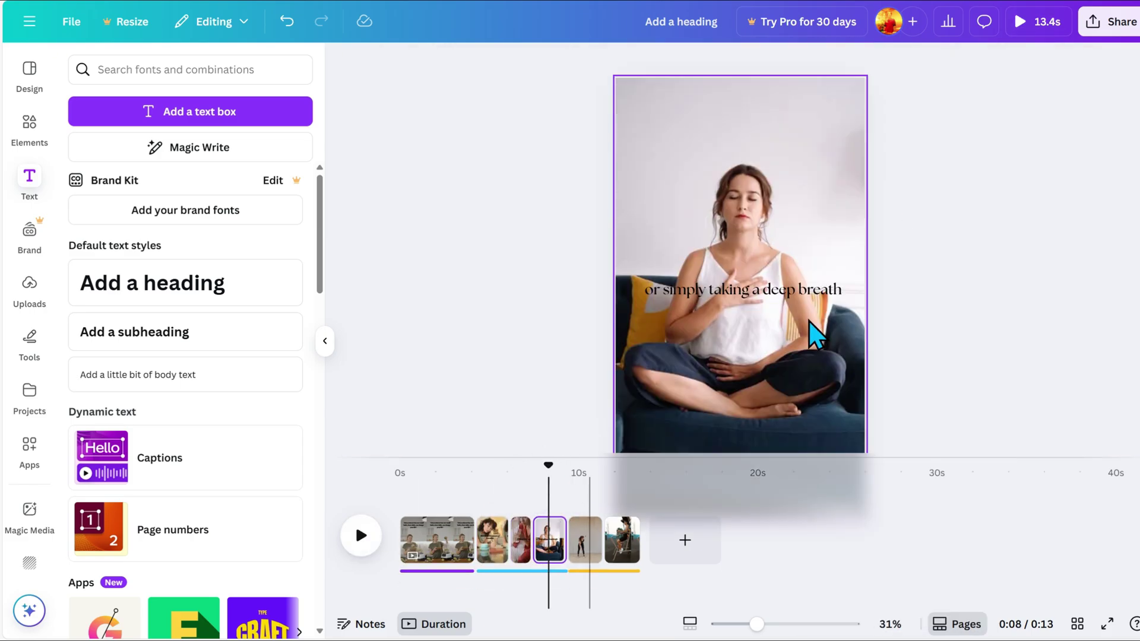
{"action": "left_click_drag", "start_coordinate": [782, 289], "coordinate": [781, 148]}
{"action": "left_click", "coordinate": [524, 541]}
{"action": "left_click", "coordinate": [366, 537]}
{"action": "key", "text": "space"}
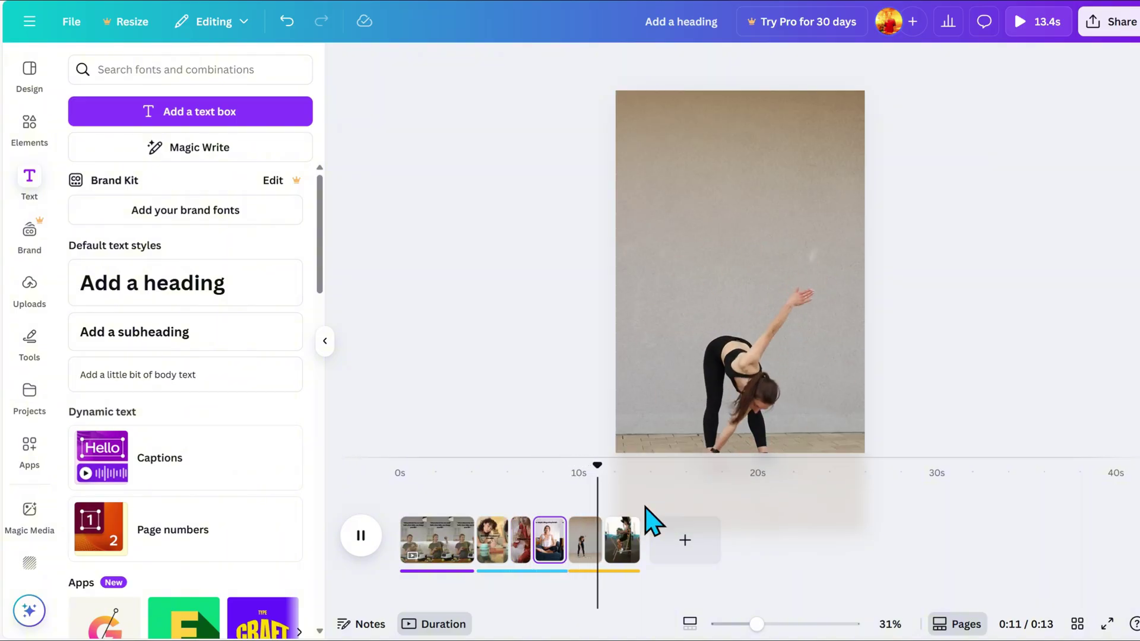
- Copy the heading from the deep-breath clip and paste it onto the stretching clip
{"action": "left_click", "coordinate": [564, 484]}
{"action": "left_click", "coordinate": [772, 148]}
{"action": "left_click", "coordinate": [799, 106]}
{"action": "left_click", "coordinate": [828, 144]}
{"action": "left_click", "coordinate": [588, 540]}
{"action": "key", "text": "ctrl+v"}
- Play from the deep-breath clip to check the headings, and move the stretching clip's heading "Start small, stay consistent," slightly lower
{"action": "left_click", "coordinate": [551, 540]}
{"action": "left_click", "coordinate": [360, 536]}
{"action": "left_click", "coordinate": [585, 540]}
{"action": "left_click_drag", "start_coordinate": [767, 148], "coordinate": [766, 168]}
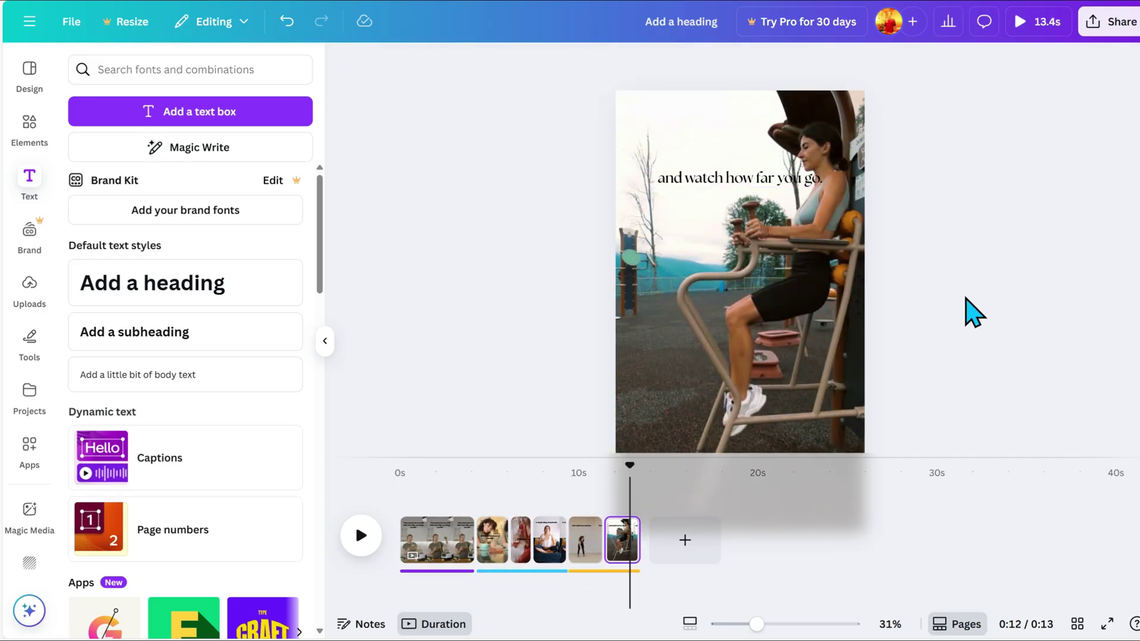
- Adjust the last clip's "and watch how far you" heading, break it into two lines, and play the video's ending to check it
{"action": "left_click", "coordinate": [825, 116]}
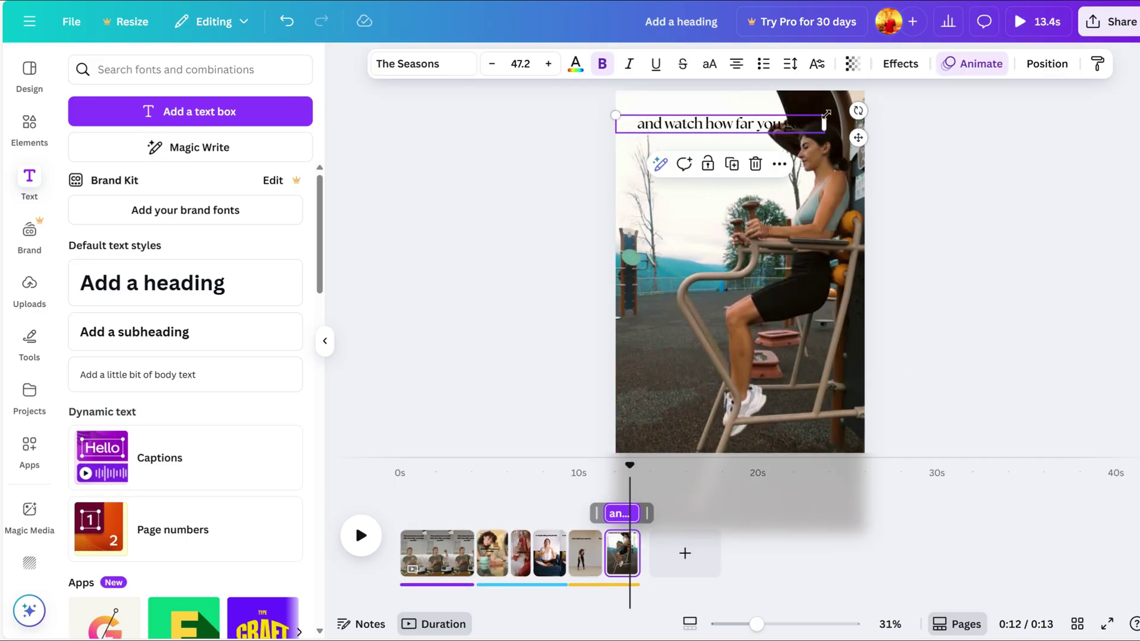
{"action": "mouse_move", "coordinate": [740, 126]}
{"action": "left_mouse_down"}
{"action": "mouse_move", "coordinate": [749, 158]}
{"action": "mouse_move", "coordinate": [725, 130]}
{"action": "left_mouse_up"}
{"action": "left_click", "coordinate": [717, 158]}
{"action": "key", "text": "Return"}
{"action": "left_click", "coordinate": [555, 267]}
{"action": "left_click", "coordinate": [595, 494]}
{"action": "key", "text": "space"}
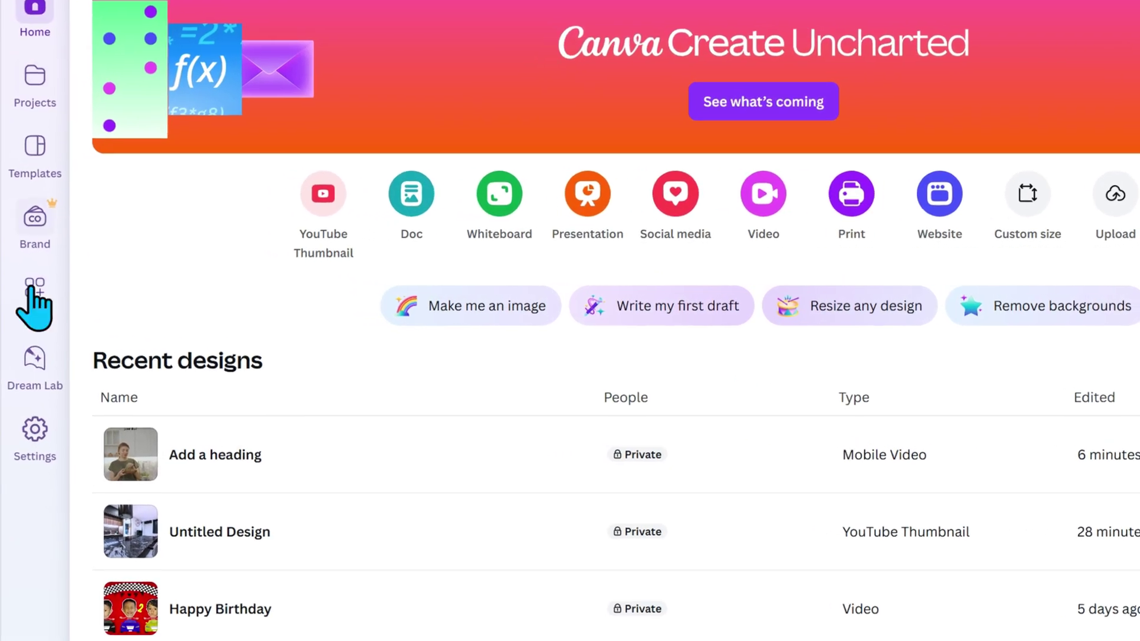
- Open Dream Lab and enter the prompt "A confident man sitting in front of a computer, modern room background, vibrant colors, cinematic lighting, YouTube style"
{"action": "left_click", "coordinate": [50, 371]}
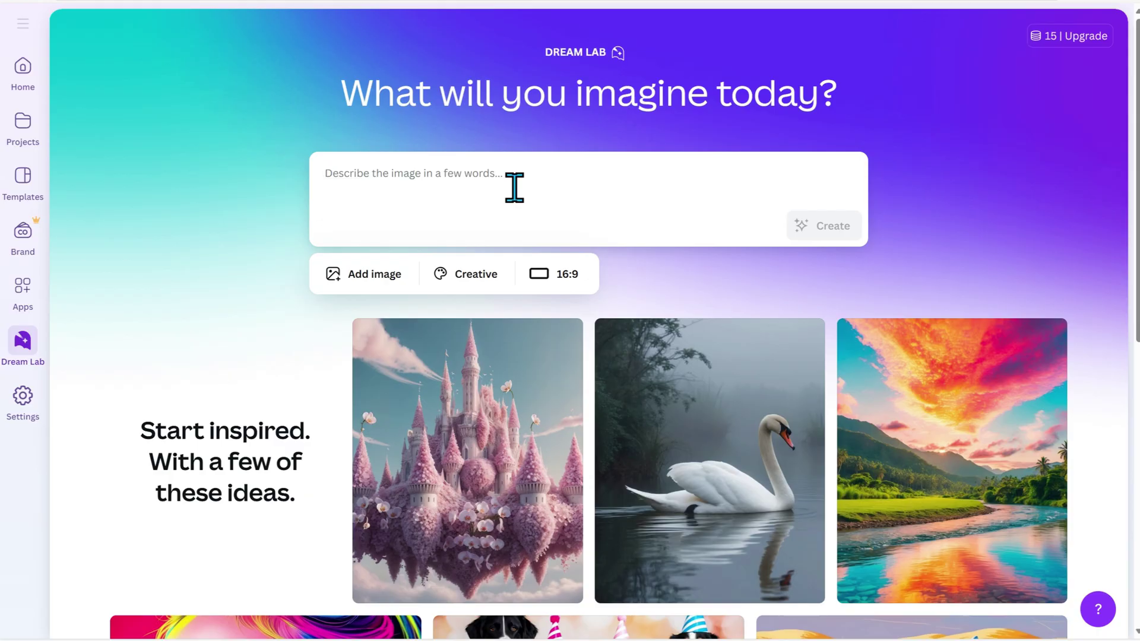
{"action": "key", "text": "ctrl+v"}
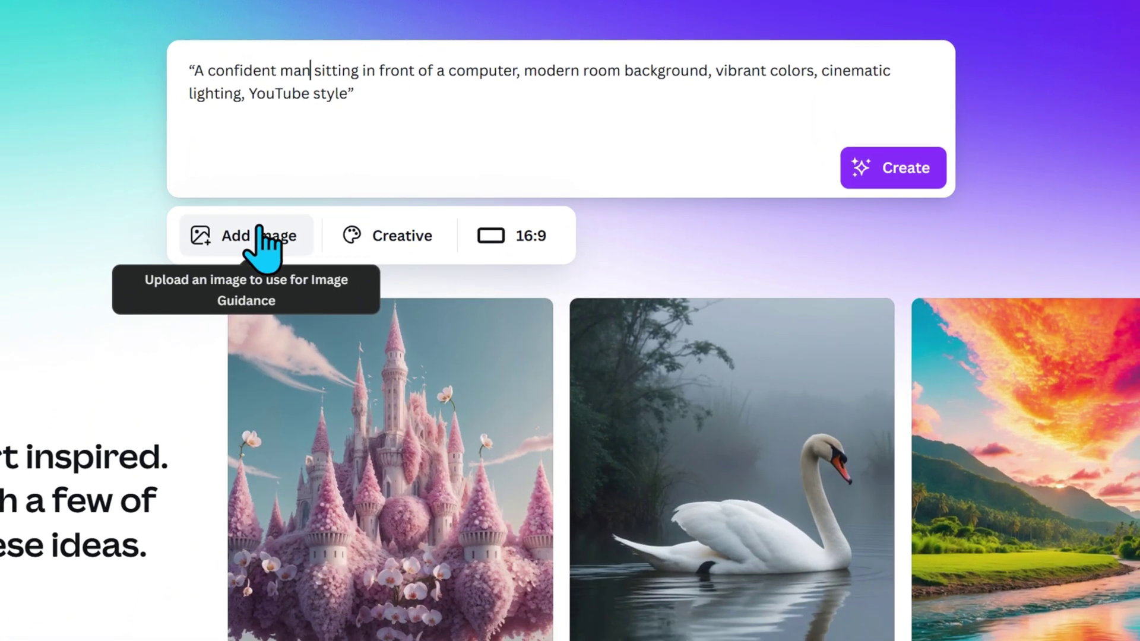
- Look through the available image styles and choose Creative
{"action": "left_click", "coordinate": [391, 232]}
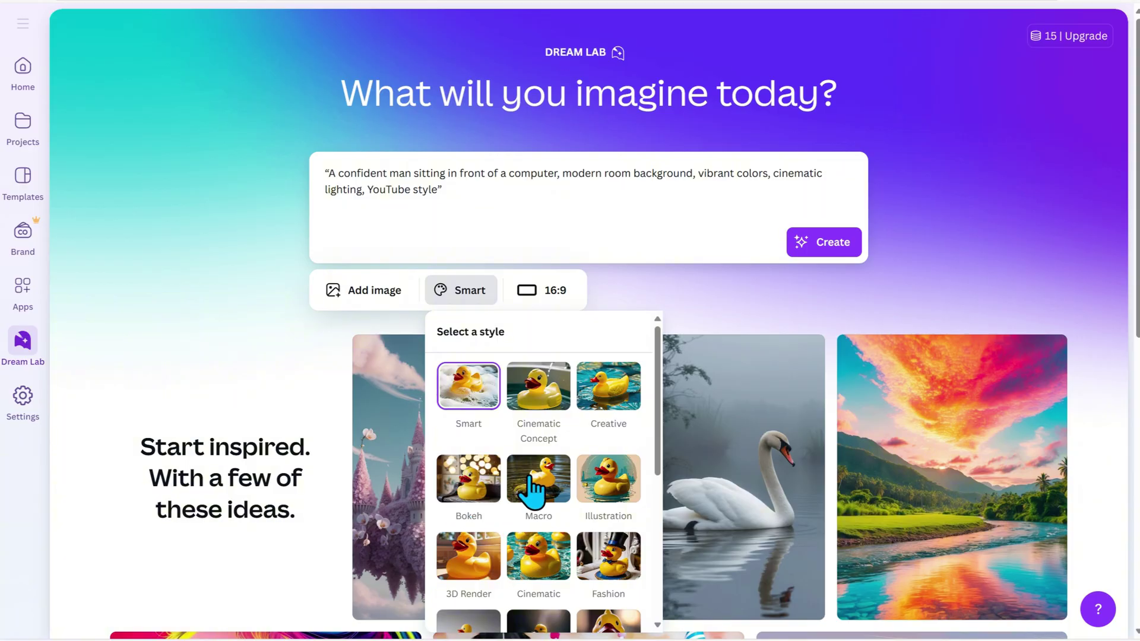
{"action": "scroll", "coordinate": [606, 517], "scroll_direction": "down", "scroll_amount": 1}
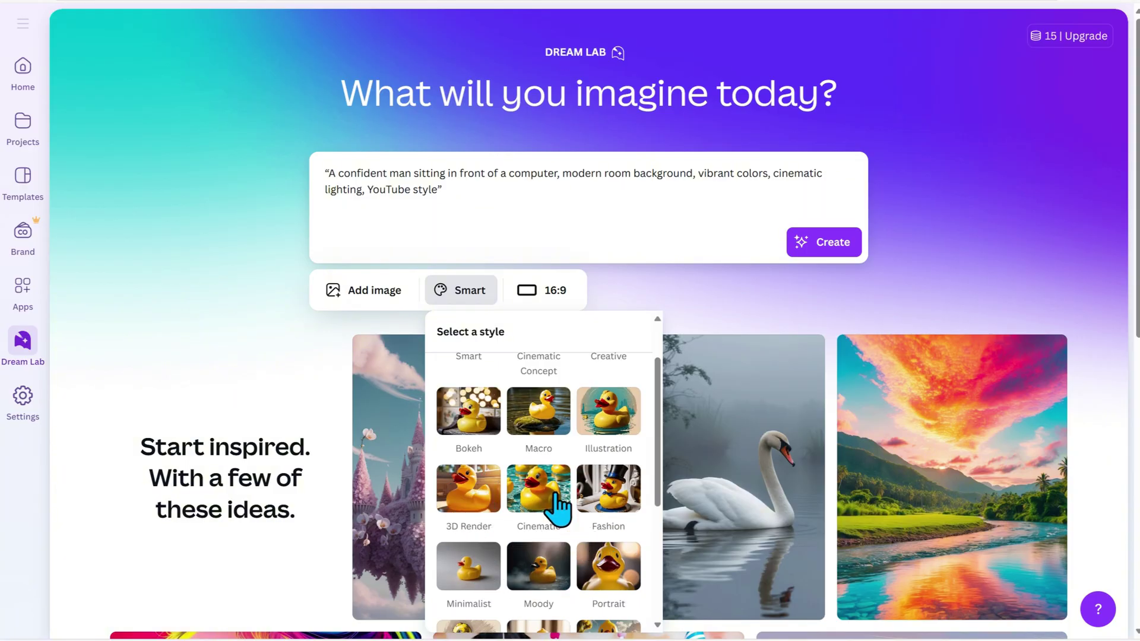
{"action": "scroll", "coordinate": [617, 451], "scroll_direction": "down", "scroll_amount": 1}
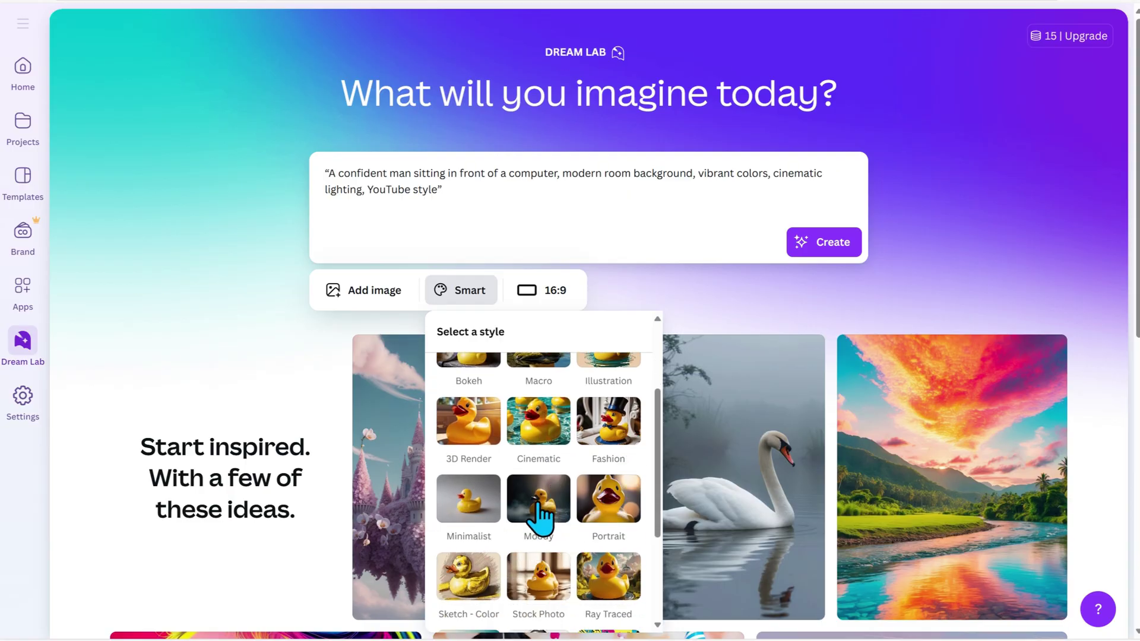
{"action": "scroll", "coordinate": [608, 511], "scroll_direction": "down", "scroll_amount": 2}
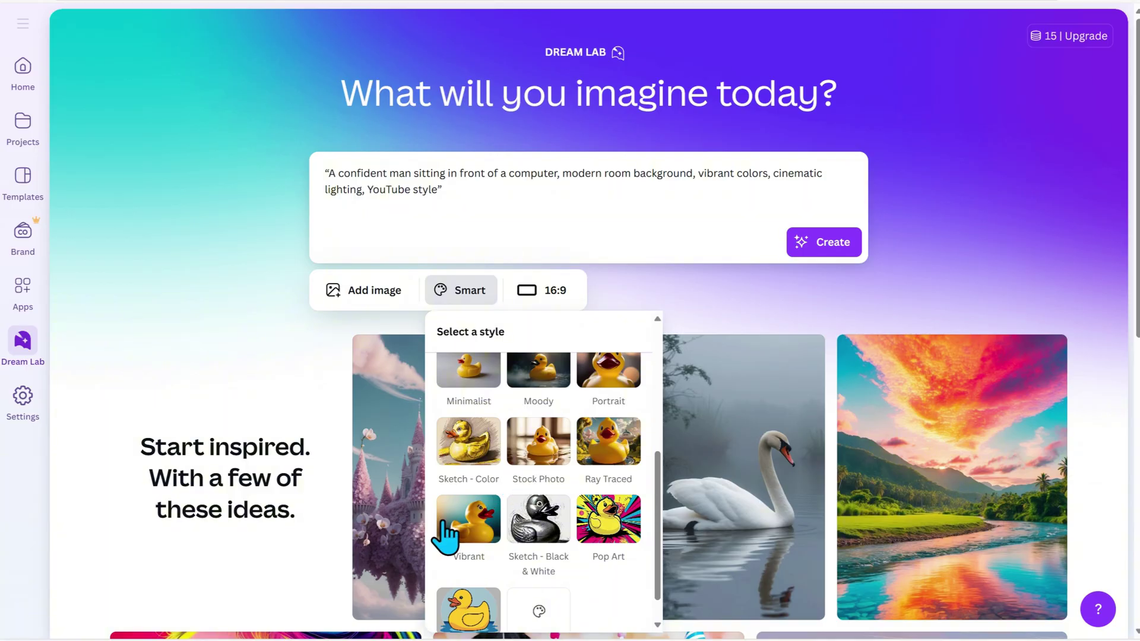
{"action": "scroll", "coordinate": [571, 549], "scroll_direction": "up", "scroll_amount": 4}
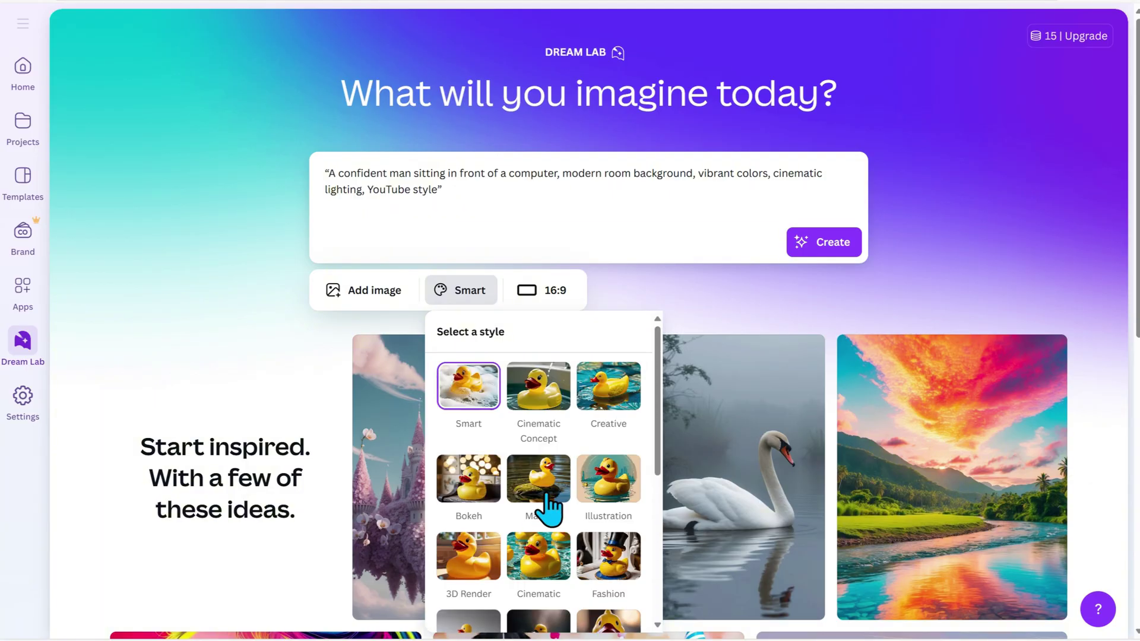
{"action": "left_click", "coordinate": [609, 386]}
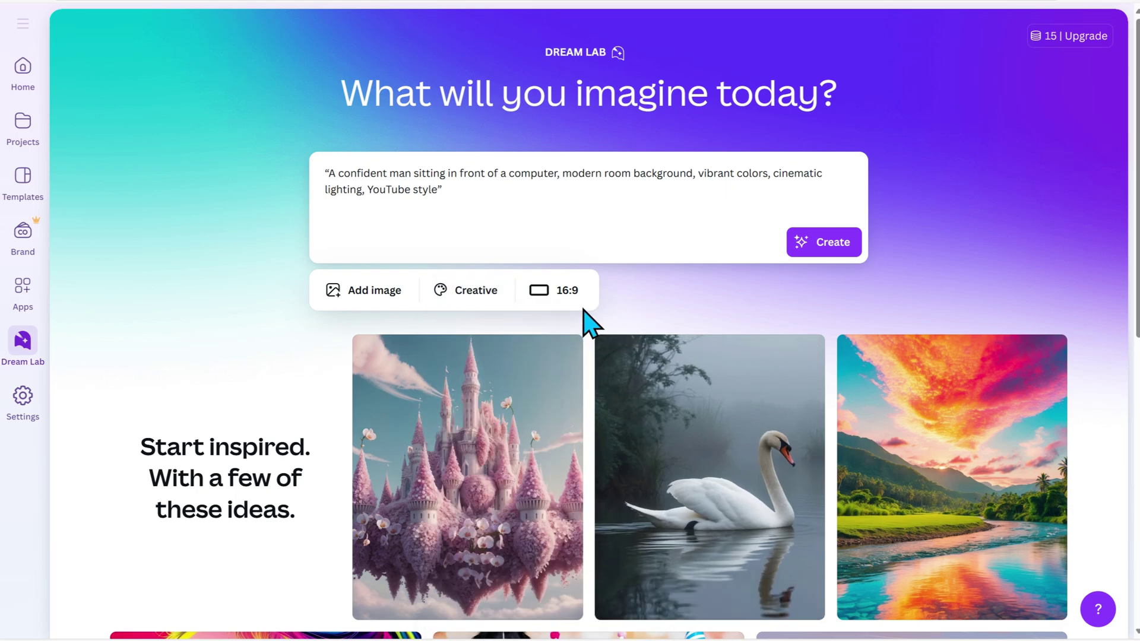
- Check the aspect ratio options and generate the images at 16:9
{"action": "left_click", "coordinate": [564, 291]}
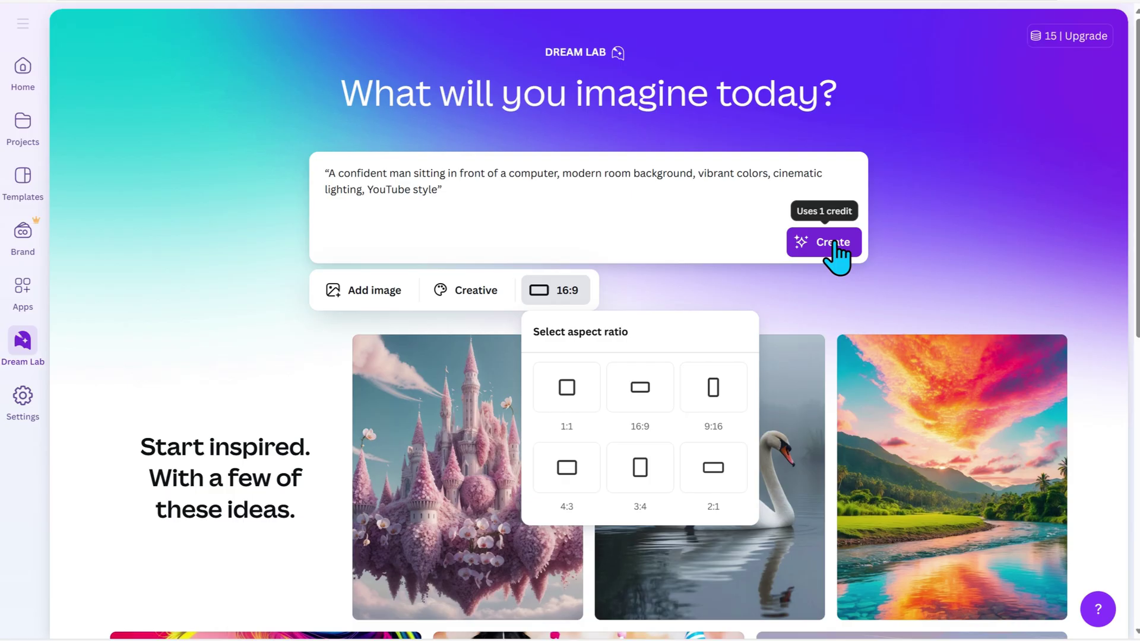
{"action": "left_click", "coordinate": [698, 295]}
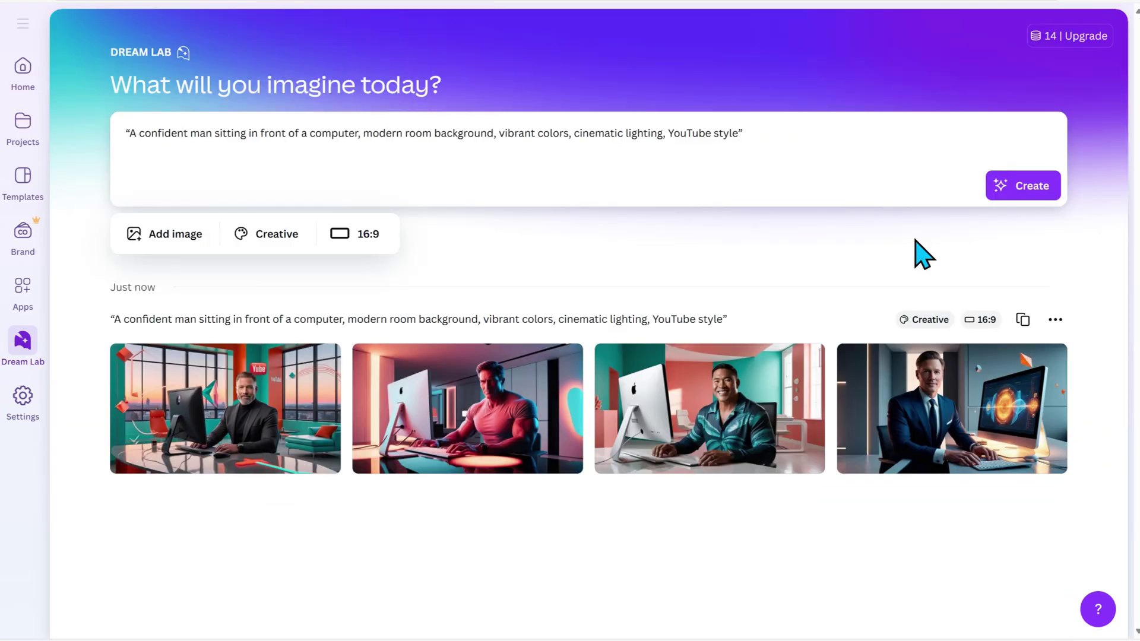
- Download all the generated images from the 3D Render set and the Creative set
{"action": "mouse_move", "coordinate": [997, 466]}
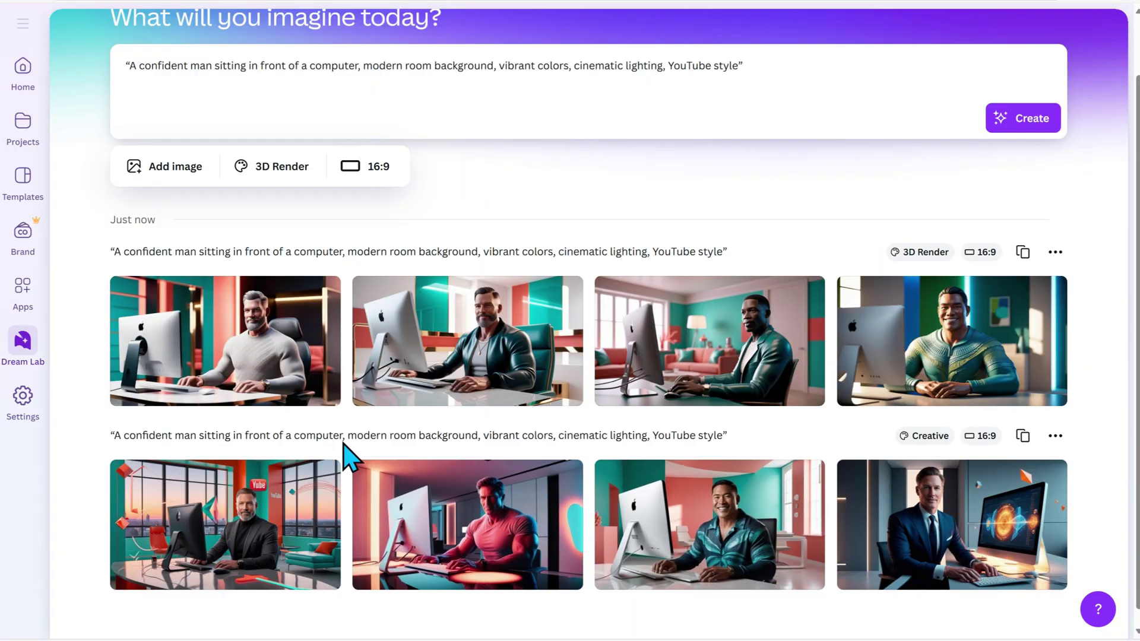
{"action": "mouse_move", "coordinate": [219, 374]}
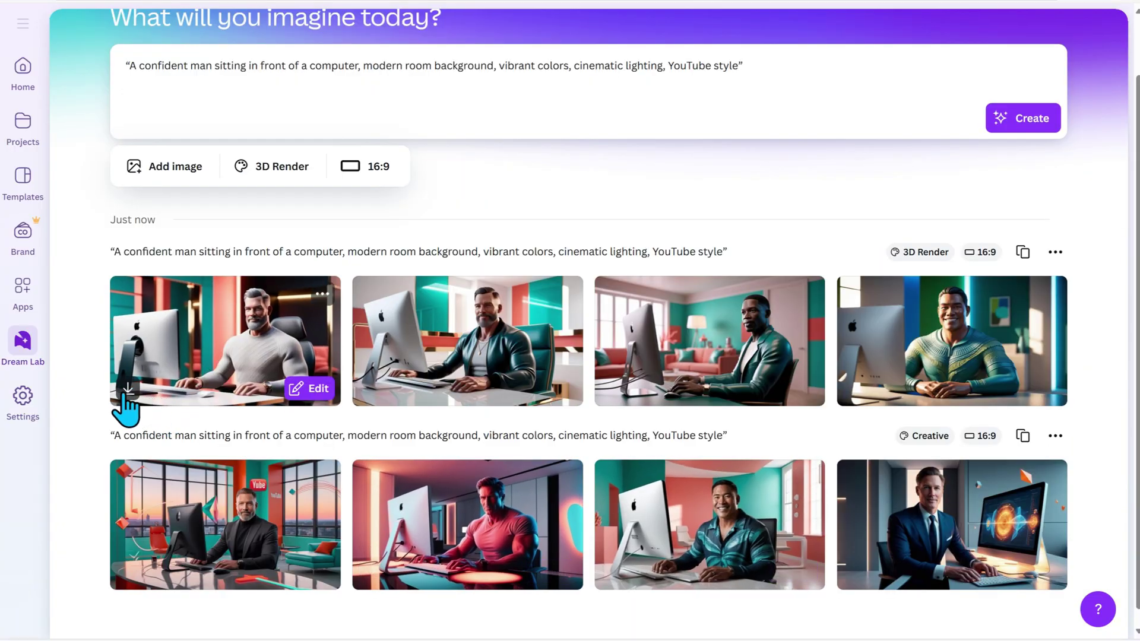
{"action": "left_click", "coordinate": [128, 390]}
{"action": "left_click", "coordinate": [371, 390]}
{"action": "left_click", "coordinate": [614, 390]}
{"action": "left_click", "coordinate": [846, 394]}
{"action": "left_click", "coordinate": [855, 574]}
{"action": "left_click", "coordinate": [616, 575]}
{"action": "left_click", "coordinate": [371, 574]}
{"action": "left_click", "coordinate": [126, 574]}
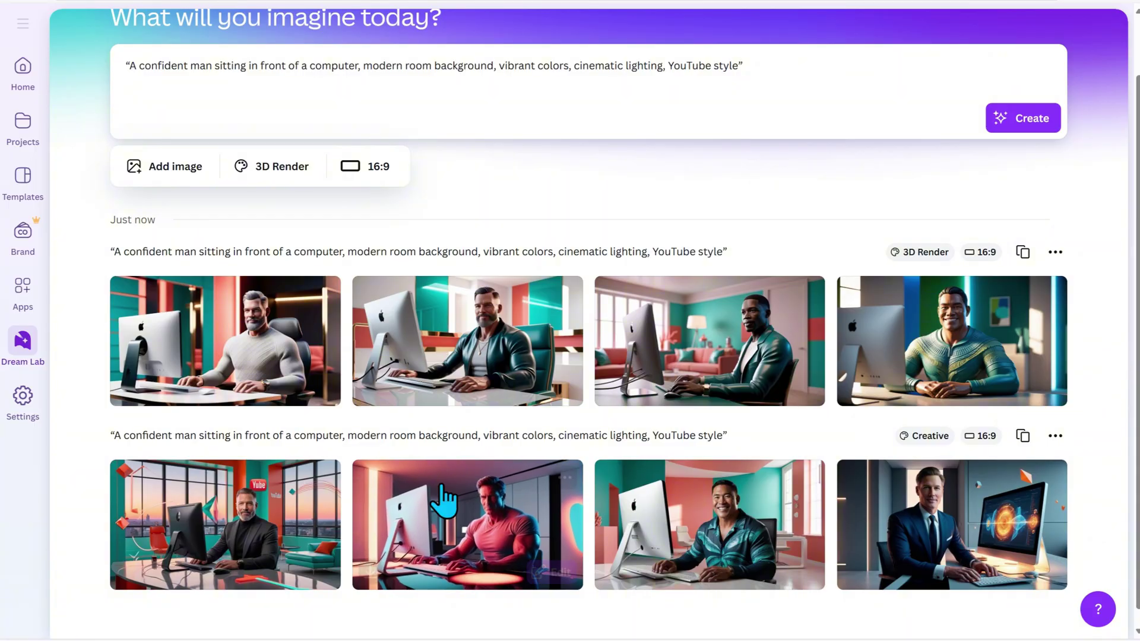
- Look over the generated images, return to the home page and create a new YouTube Thumbnail design
{"action": "scroll", "coordinate": [600, 194], "scroll_direction": "up", "scroll_amount": 1}
{"action": "scroll", "coordinate": [819, 384], "scroll_direction": "down", "scroll_amount": 2}
{"action": "mouse_move", "coordinate": [819, 384]}
{"action": "scroll", "coordinate": [173, 216], "scroll_direction": "up", "scroll_amount": 2}
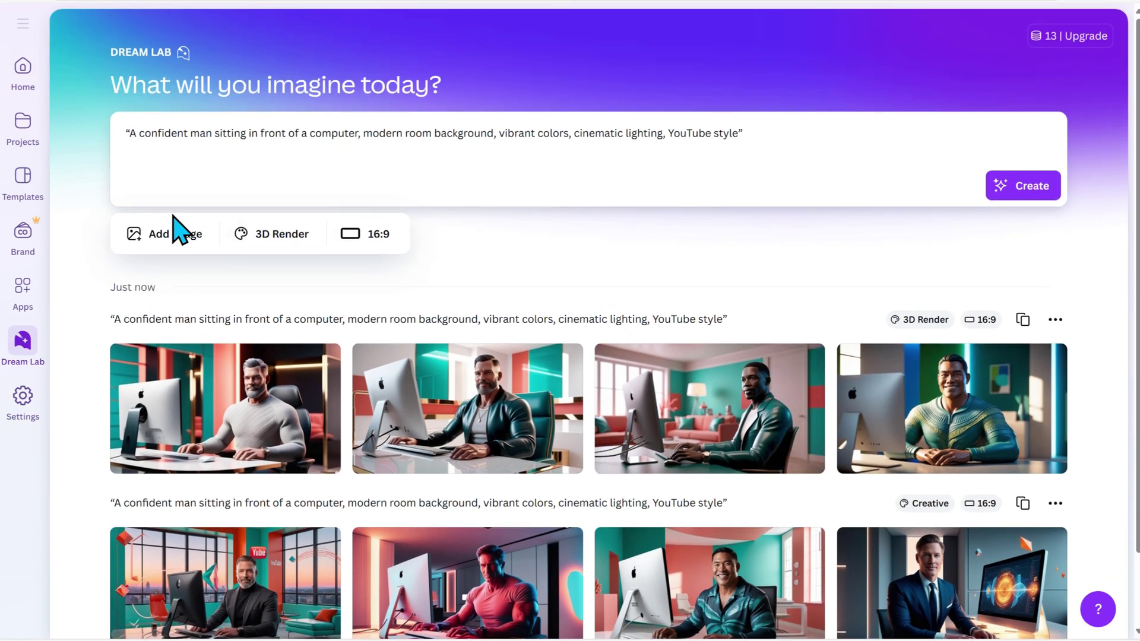
{"action": "left_click", "coordinate": [24, 72]}
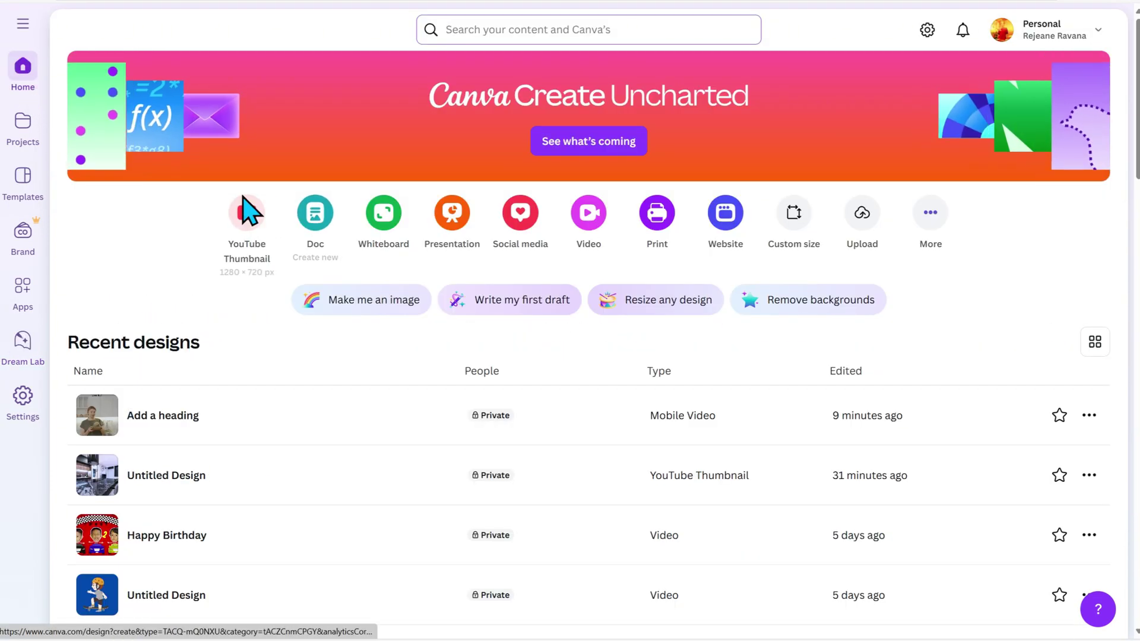
{"action": "left_click", "coordinate": [237, 228]}
- Upload the downloaded image of the man in the red-lit room with crimson tones at his computer
{"action": "left_click", "coordinate": [33, 303]}
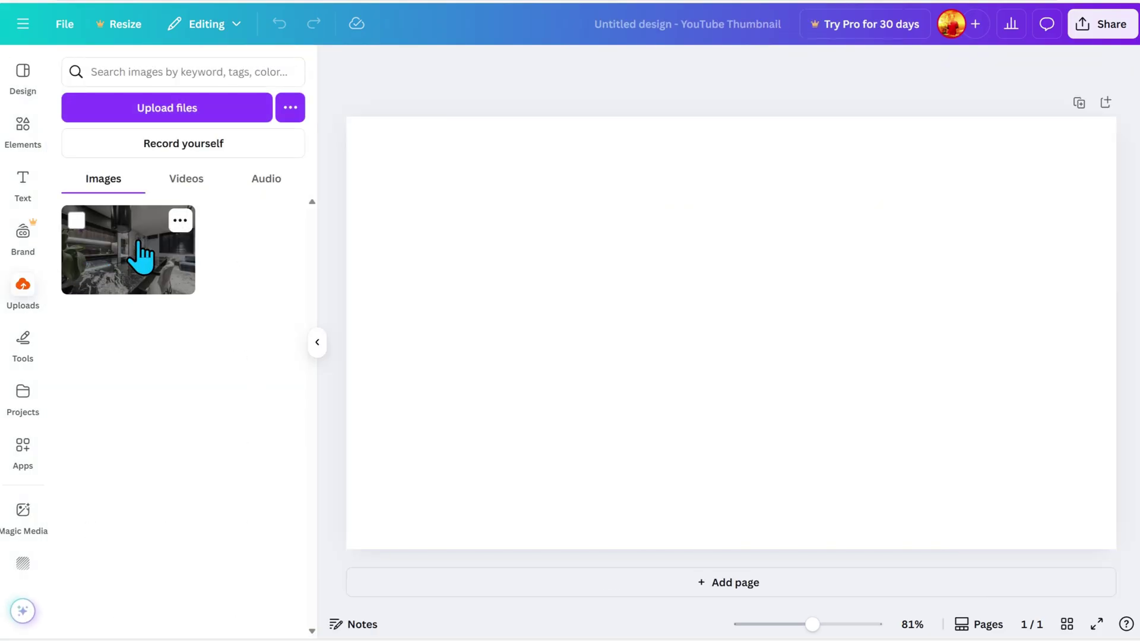
{"action": "left_click", "coordinate": [168, 116]}
{"action": "left_click", "coordinate": [300, 227]}
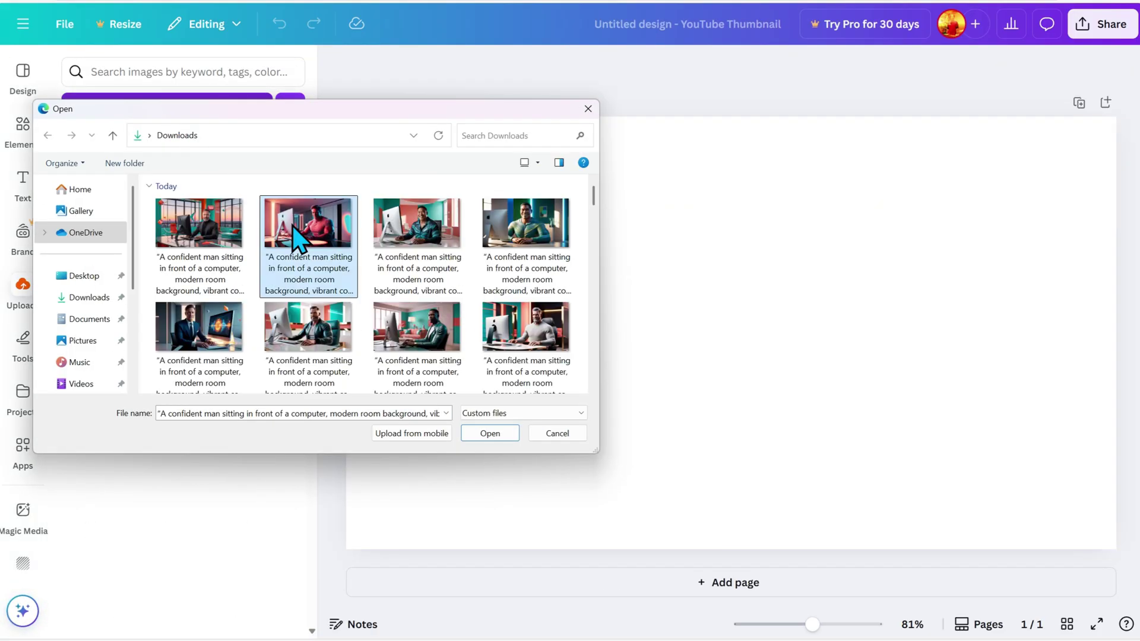
{"action": "left_click", "coordinate": [489, 434]}
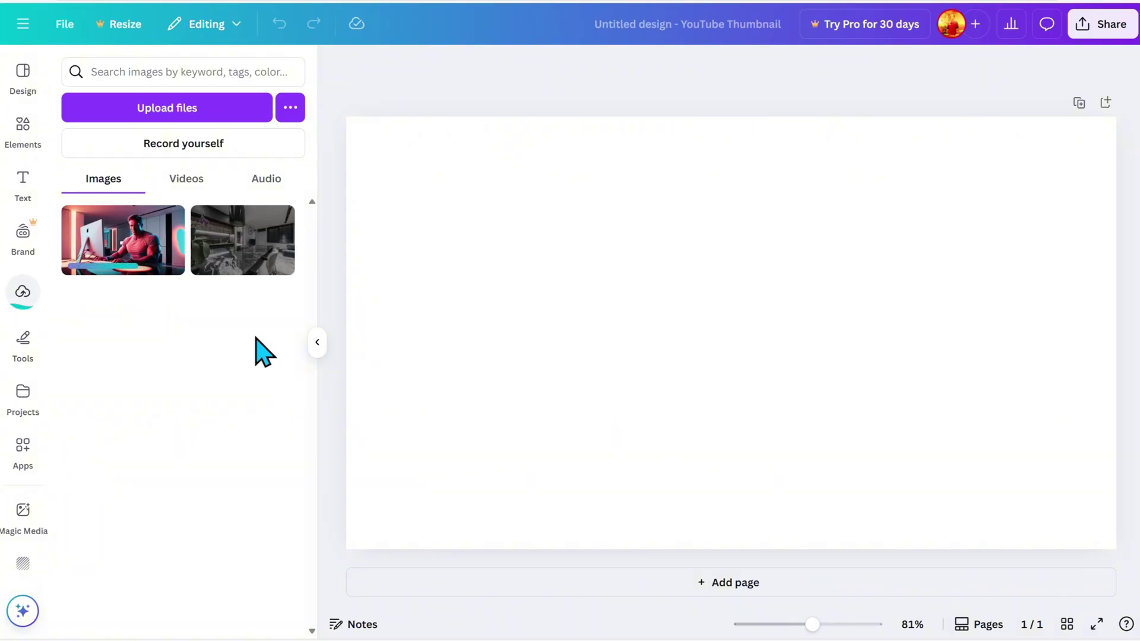
- Place the uploaded image on the thumbnail page and enlarge it to cover the whole page
{"action": "left_click_drag", "start_coordinate": [117, 251], "coordinate": [682, 439]}
{"action": "left_click_drag", "start_coordinate": [595, 350], "coordinate": [432, 174]}
{"action": "left_click_drag", "start_coordinate": [766, 353], "coordinate": [1116, 552]}
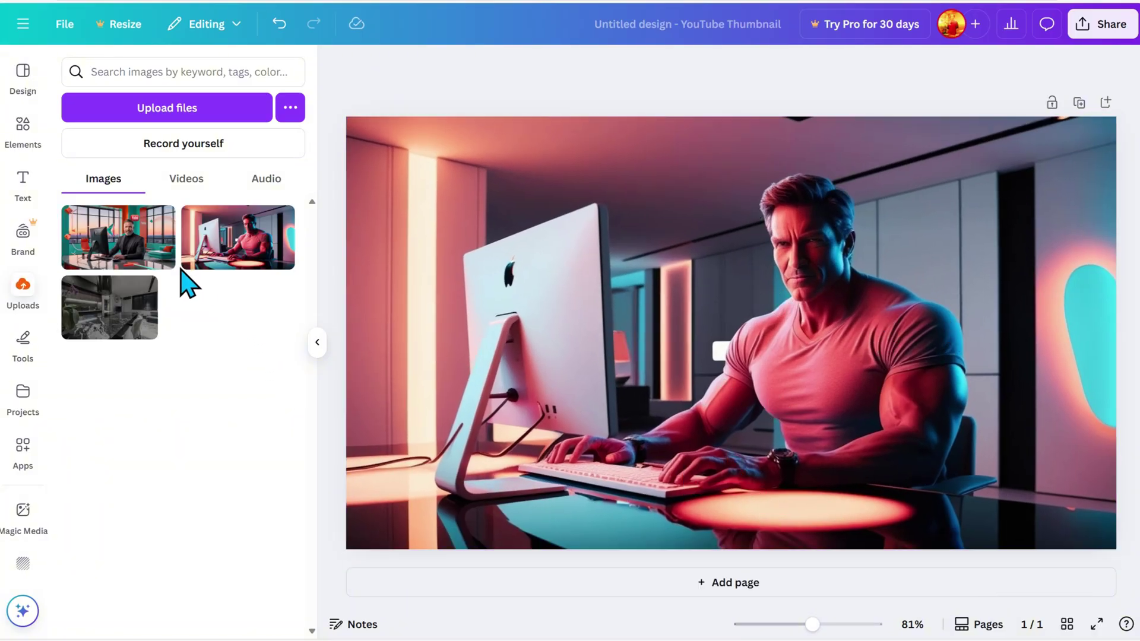
- Add a heading reading "FREE AI TOOL", enlarge it to about size 72.4 and place it above the computer near the page's upper edge
{"action": "left_click", "coordinate": [15, 185]}
{"action": "left_click", "coordinate": [198, 299]}
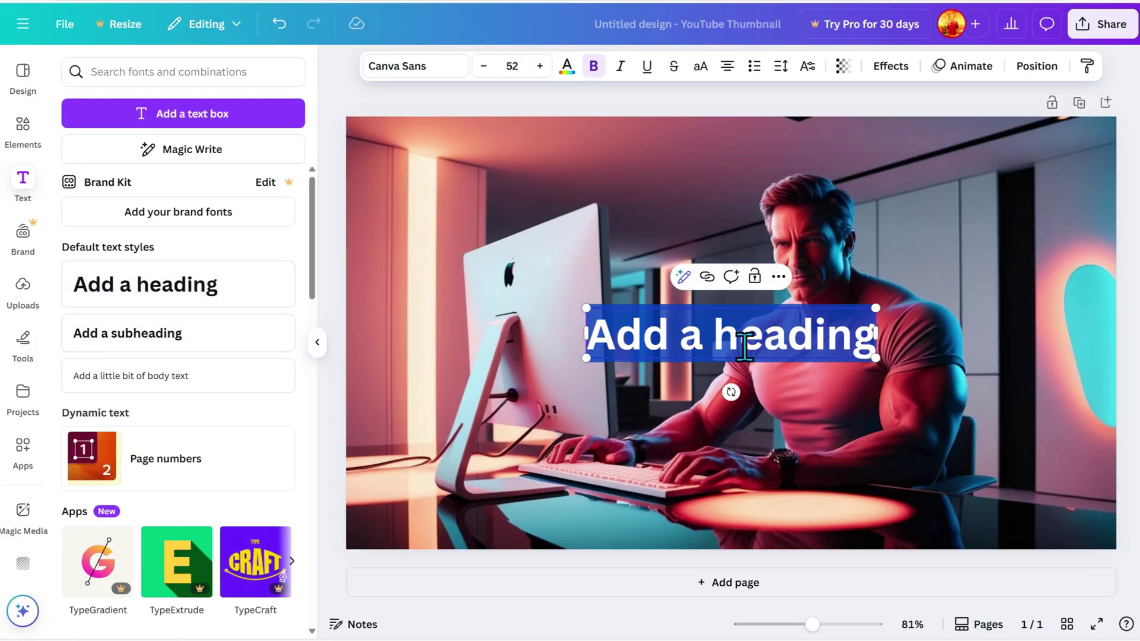
{"action": "type", "text": "FREE AI TOOL"}
{"action": "left_click_drag", "start_coordinate": [872, 308], "coordinate": [1130, 261]}
{"action": "left_click_drag", "start_coordinate": [1061, 324], "coordinate": [835, 174]}
{"action": "left_click_drag", "start_coordinate": [923, 110], "coordinate": [755, 139]}
{"action": "left_click_drag", "start_coordinate": [694, 172], "coordinate": [702, 159]}
- Set the heading's font to Horizon and break its text into two lines after "FREE"
{"action": "left_click", "coordinate": [428, 70]}
{"action": "scroll", "coordinate": [193, 415], "scroll_direction": "down", "scroll_amount": 5}
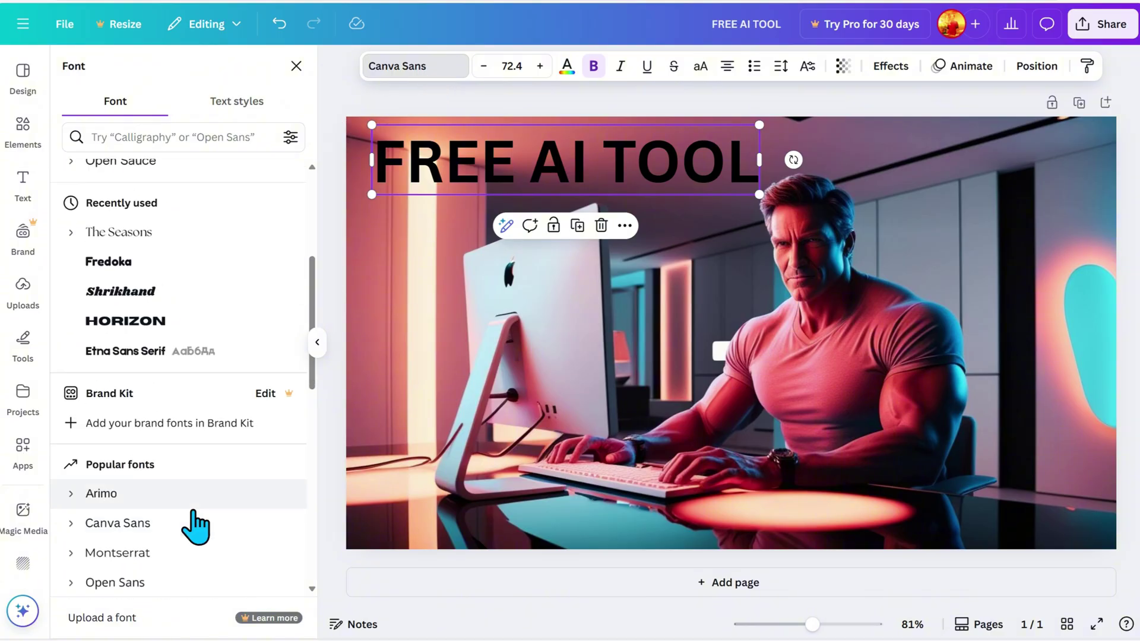
{"action": "left_click", "coordinate": [146, 320]}
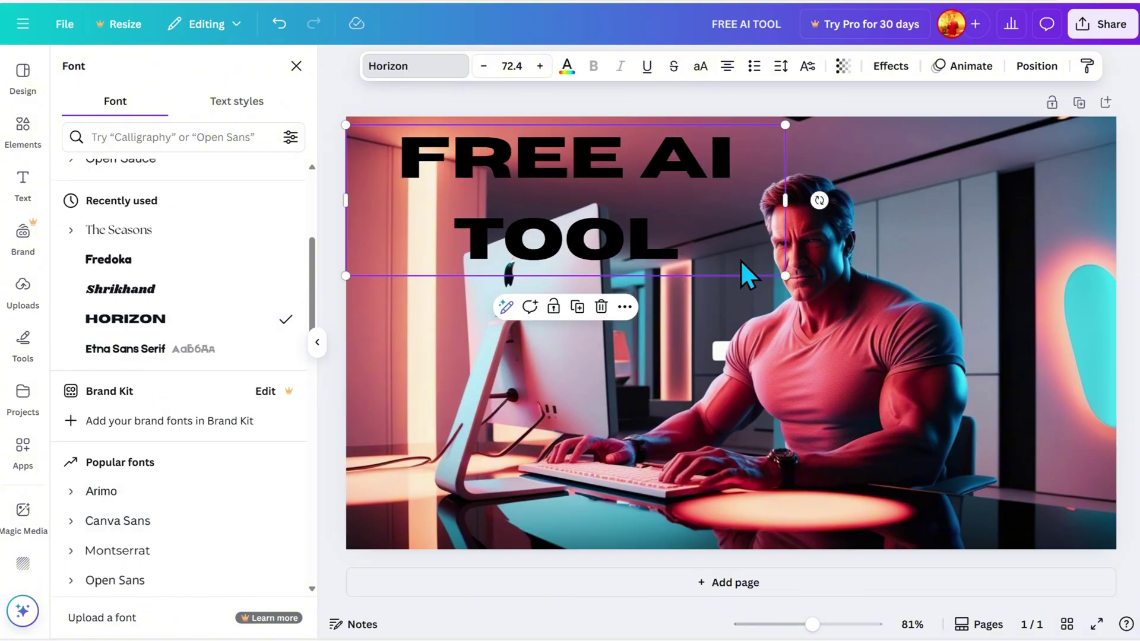
{"action": "left_click", "coordinate": [647, 164]}
{"action": "key", "text": "Return"}
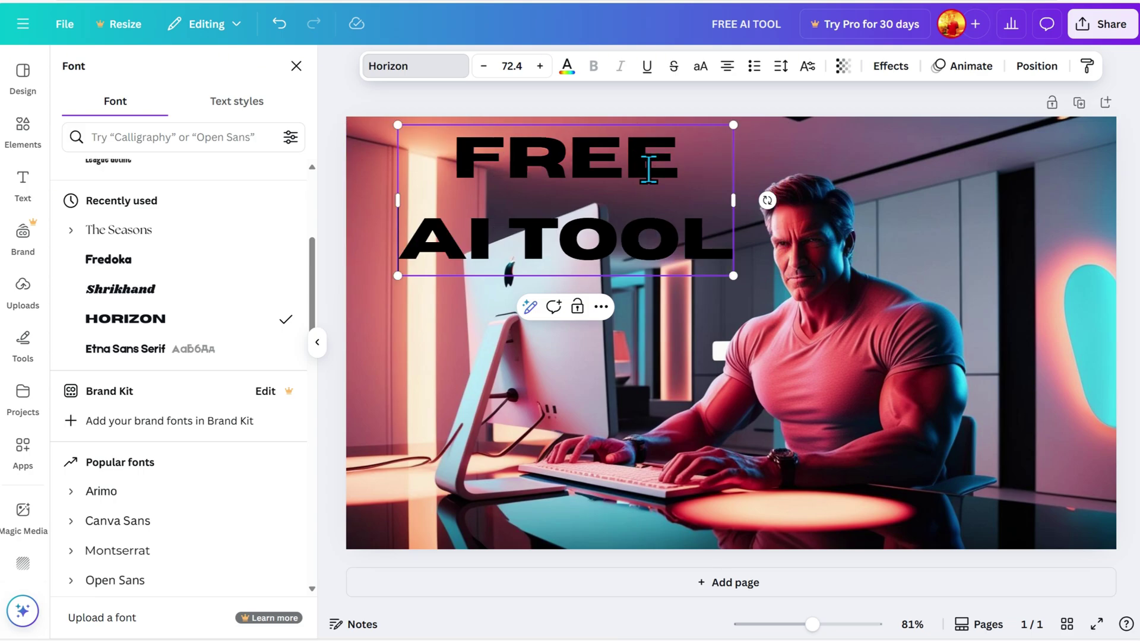
- Tighten the heading's line spacing and enlarge the text to about size 85.1
{"action": "left_click", "coordinate": [781, 67]}
{"action": "left_click_drag", "start_coordinate": [755, 178], "coordinate": [705, 180]}
{"action": "left_click", "coordinate": [736, 297]}
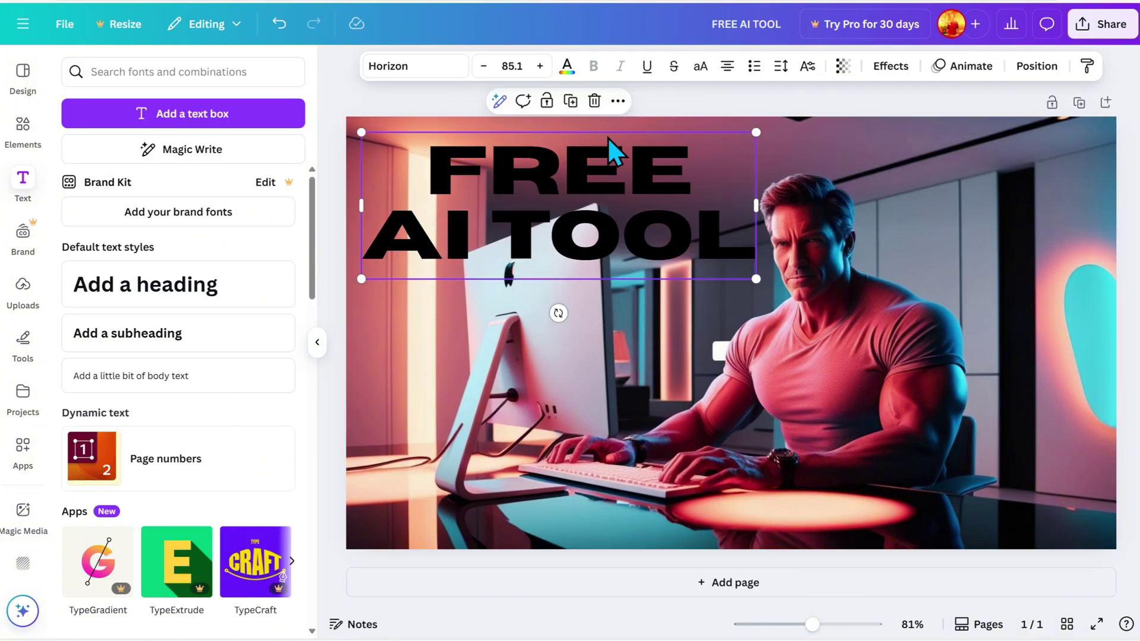
- Set the heading's text color to the custom yellow #FFED00
{"action": "left_click", "coordinate": [566, 67]}
{"action": "left_click", "coordinate": [80, 178]}
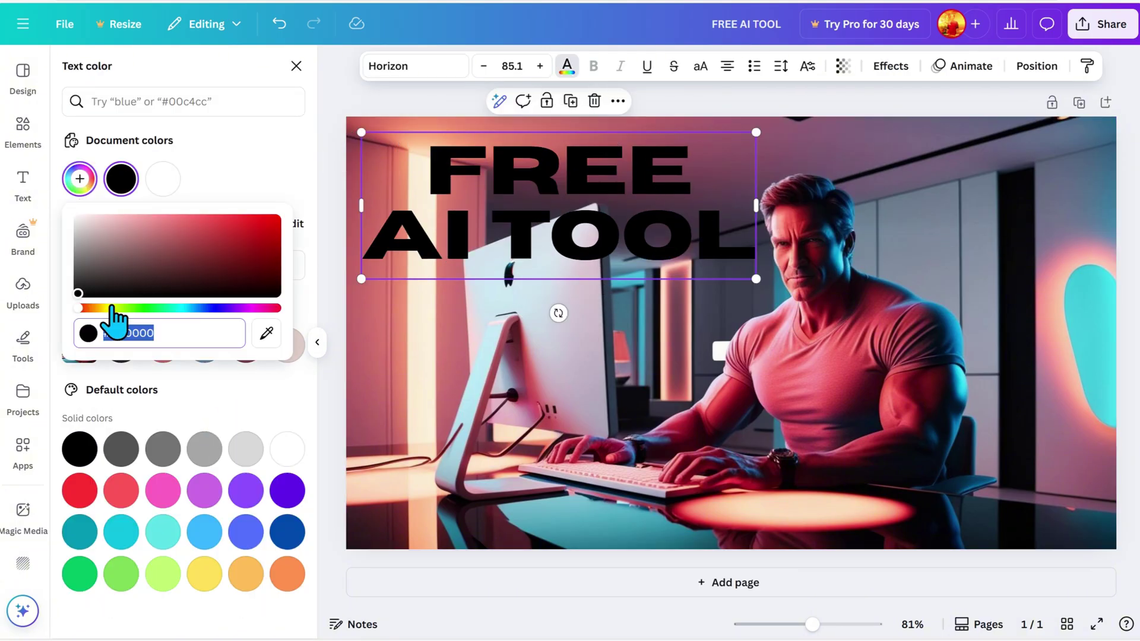
{"action": "left_click_drag", "start_coordinate": [84, 307], "coordinate": [108, 307]}
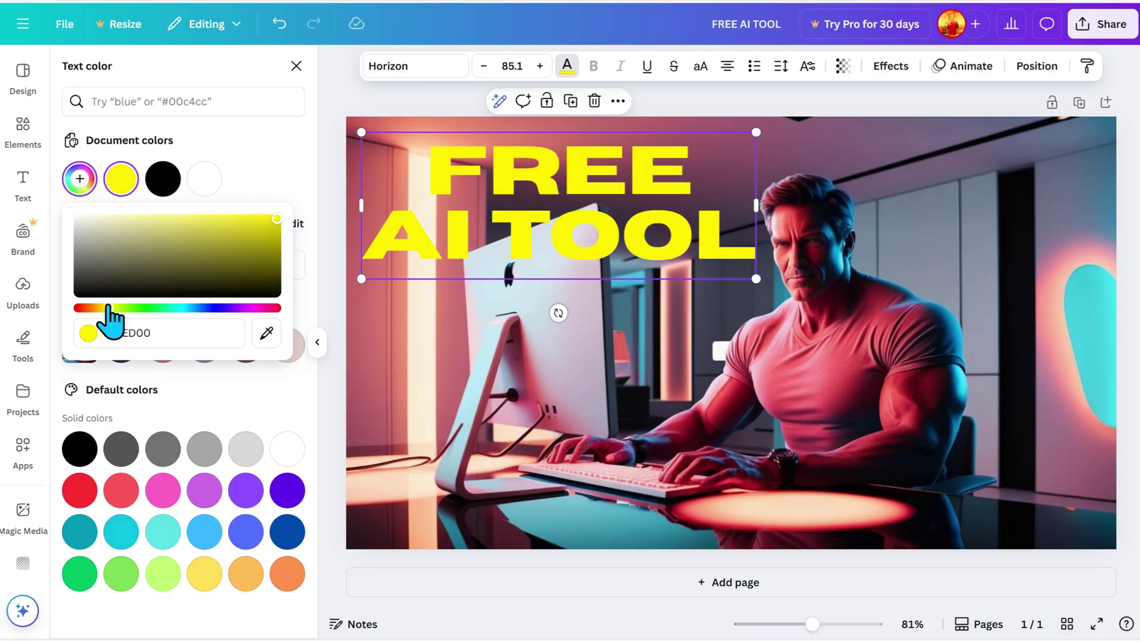
- Give the "FREE AI TOOL" heading a Shadow effect in black
{"action": "left_click", "coordinate": [893, 68]}
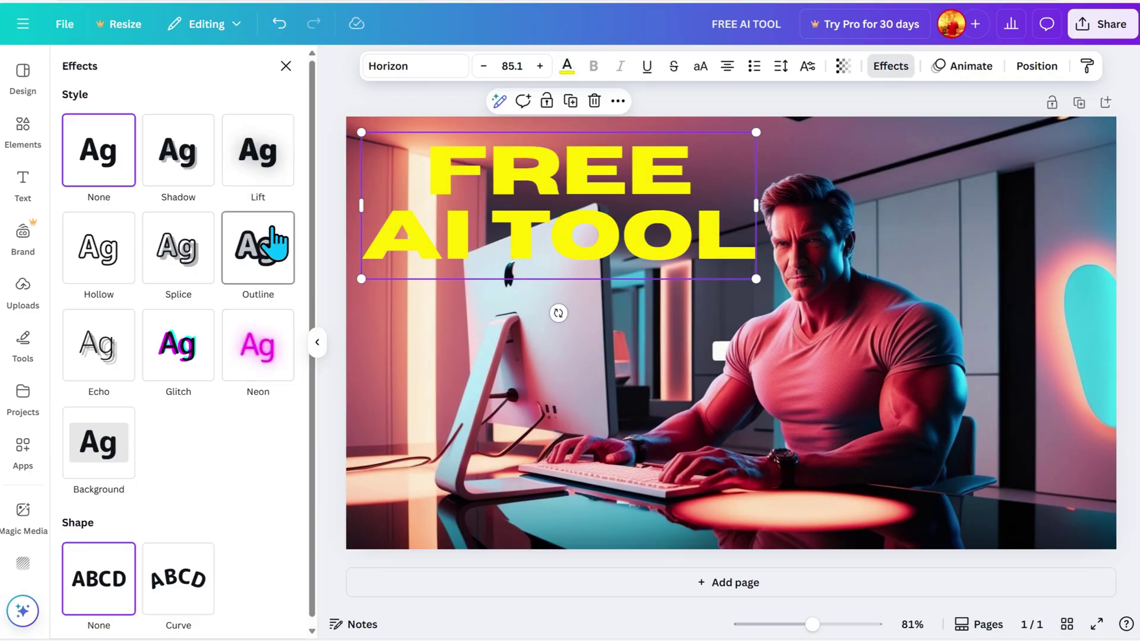
{"action": "left_click", "coordinate": [270, 172]}
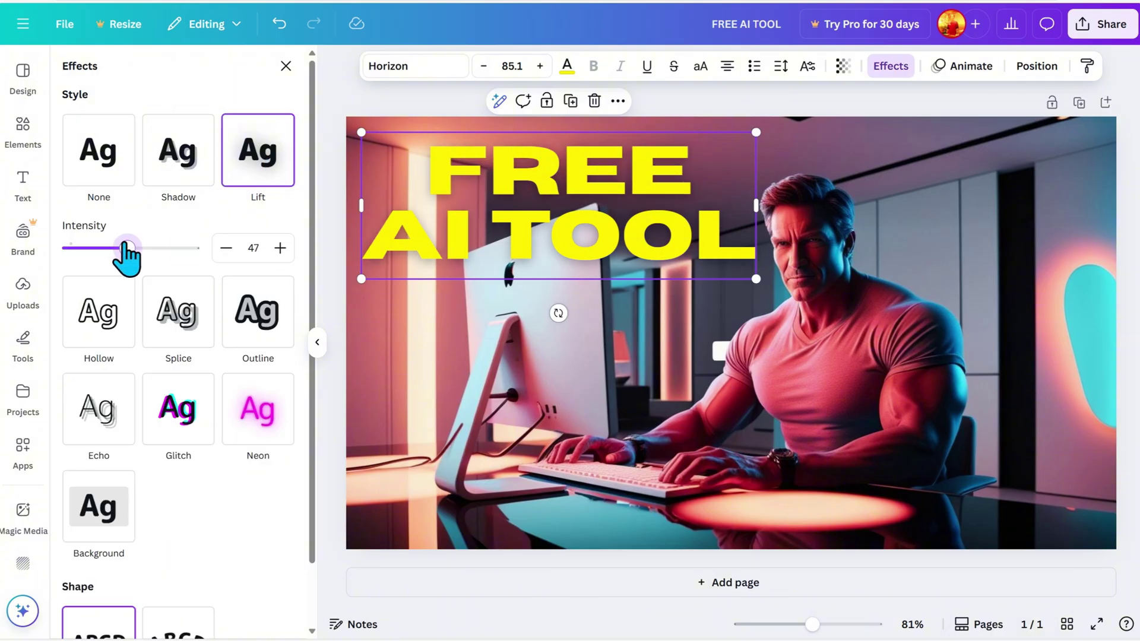
{"action": "left_click", "coordinate": [178, 151]}
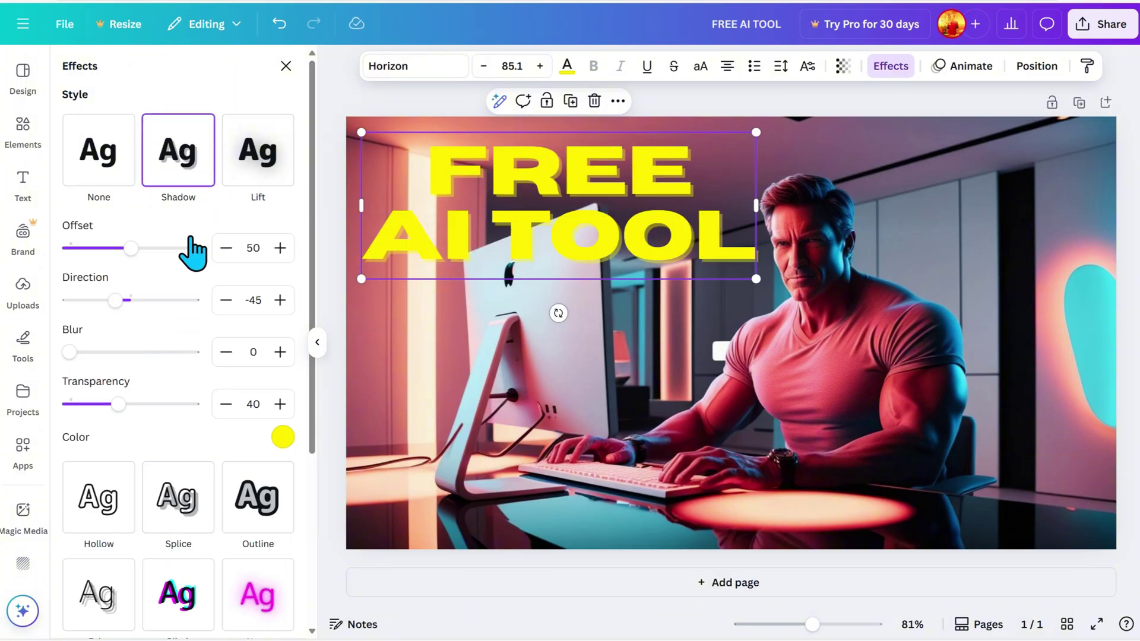
{"action": "left_click", "coordinate": [282, 438]}
{"action": "left_click", "coordinate": [81, 355]}
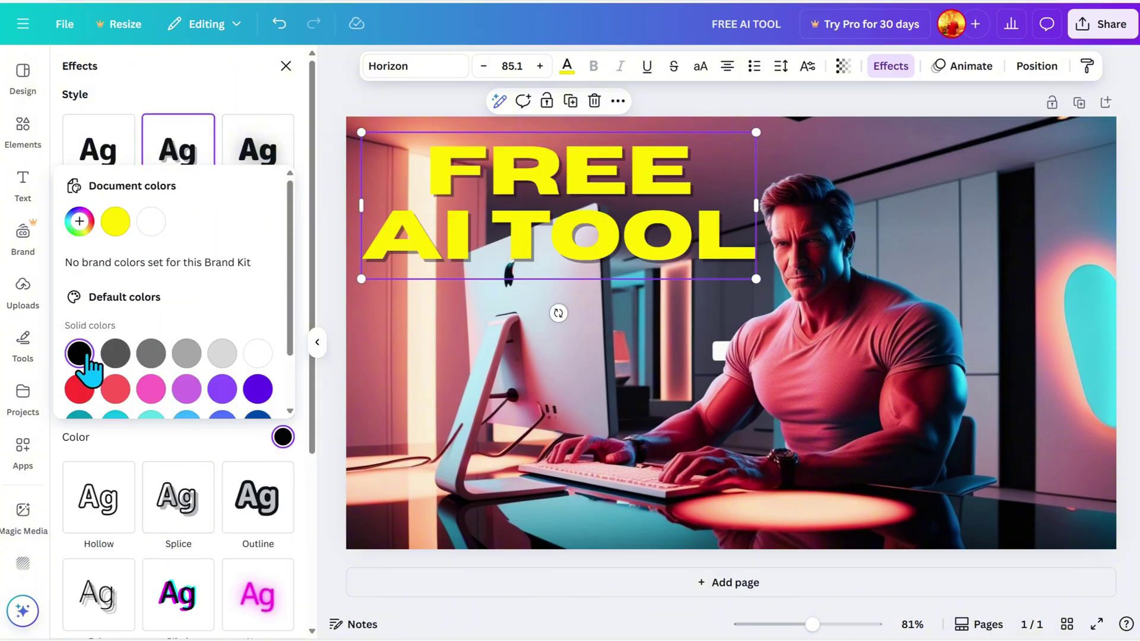
- Set the heading shadow's offset to 72 and direction to -44, and raise its transparency value close to the maximum
{"action": "left_click_drag", "start_coordinate": [128, 247], "coordinate": [158, 247]}
{"action": "left_click_drag", "start_coordinate": [111, 300], "coordinate": [117, 300]}
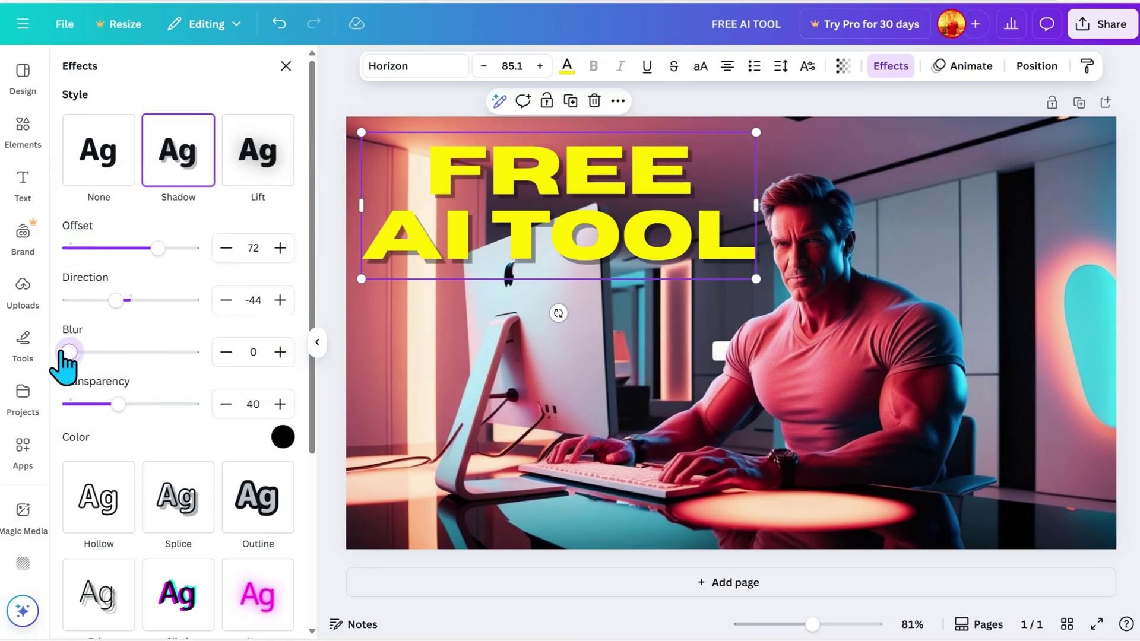
{"action": "left_click_drag", "start_coordinate": [118, 403], "coordinate": [192, 404]}
{"action": "left_click", "coordinate": [1134, 355]}
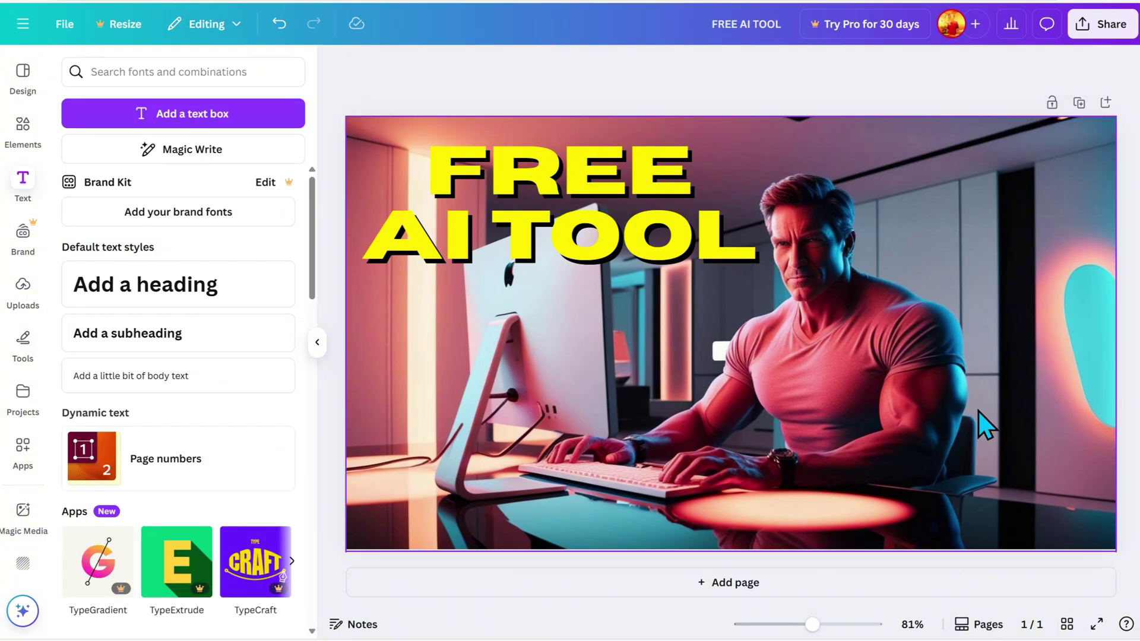
- Search the graphics for "CANVA LOGO", insert the round gradient Canva logo and place it in the page's upper-right corner
{"action": "left_click", "coordinate": [22, 130]}
{"action": "left_click", "coordinate": [175, 71]}
{"action": "type", "text": "CANVA LOGO"}
{"action": "key", "text": "Return"}
{"action": "left_click", "coordinate": [119, 109]}
{"action": "left_click", "coordinate": [99, 306]}
{"action": "left_click_drag", "start_coordinate": [731, 333], "coordinate": [998, 220]}
- Apply a Drop shadow to the Canva logo and set the shadow's intensity to about 79
{"action": "left_click", "coordinate": [505, 66]}
{"action": "left_click", "coordinate": [107, 261]}
{"action": "left_click", "coordinate": [183, 238]}
{"action": "scroll", "coordinate": [183, 297], "scroll_direction": "down", "scroll_amount": 3}
{"action": "left_click_drag", "start_coordinate": [157, 612], "coordinate": [207, 612]}
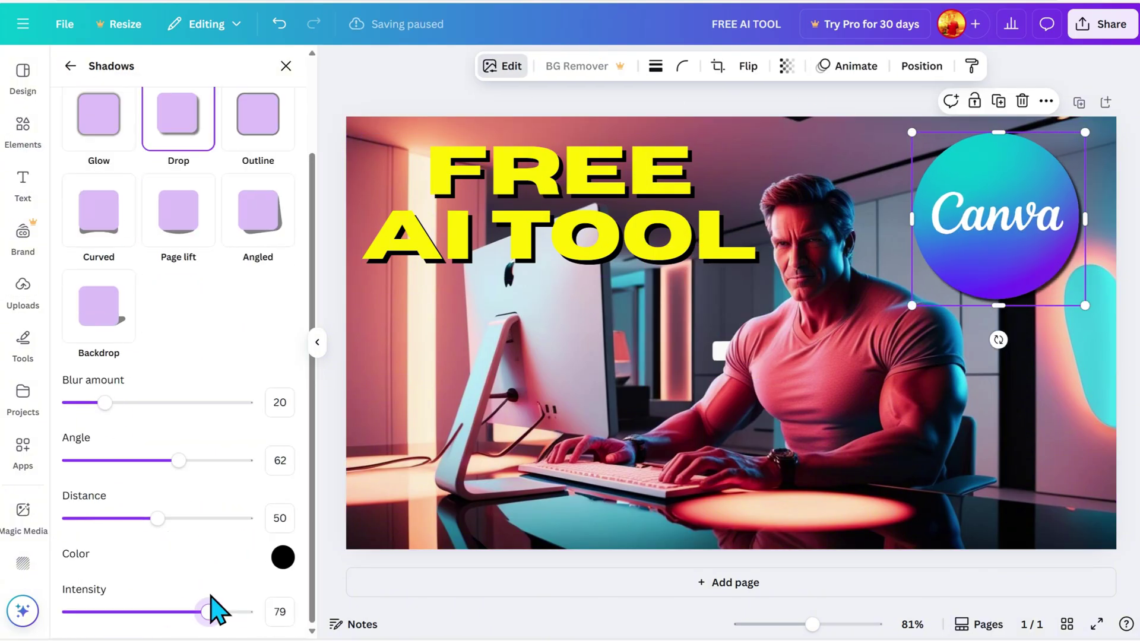
- Minimize the logo shadow's distance, raise its blur and intensity close to the maximum, and resize the logo to about 326 by 326
{"action": "left_click_drag", "start_coordinate": [158, 518], "coordinate": [70, 518]}
{"action": "left_click_drag", "start_coordinate": [105, 403], "coordinate": [131, 402]}
{"action": "left_click_drag", "start_coordinate": [207, 612], "coordinate": [246, 612]}
{"action": "left_click_drag", "start_coordinate": [131, 402], "coordinate": [246, 403]}
{"action": "left_click_drag", "start_coordinate": [931, 301], "coordinate": [926, 296]}
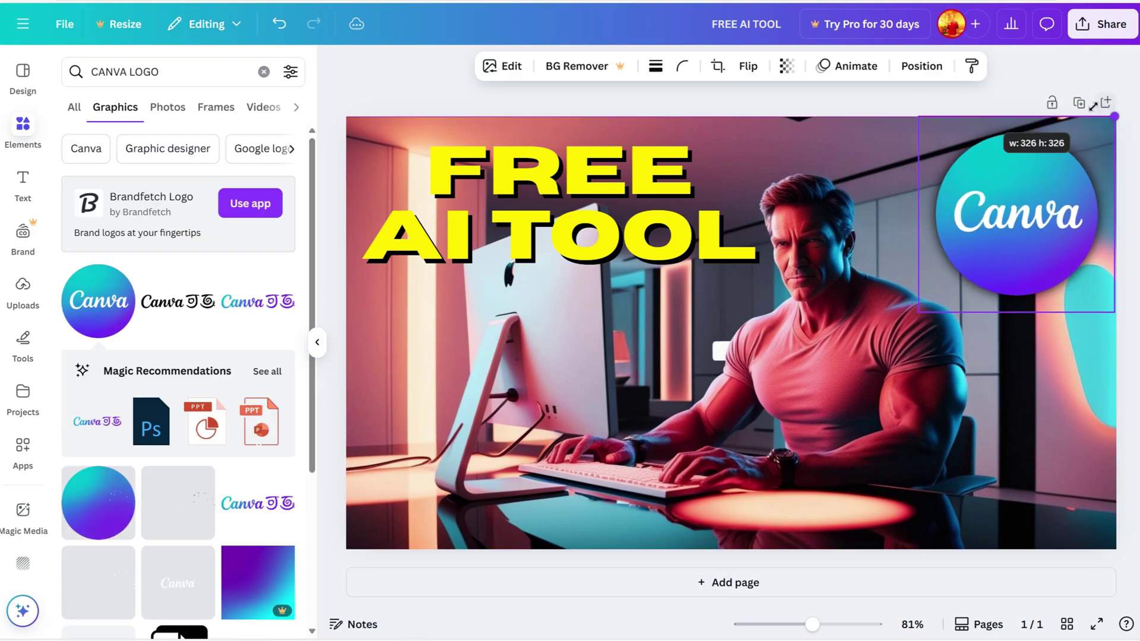
- Add the uploaded Dream Lab prompt screenshot to the page and place it below the heading, over the computer
{"action": "left_click", "coordinate": [23, 291]}
{"action": "left_click_drag", "start_coordinate": [140, 246], "coordinate": [590, 403]}
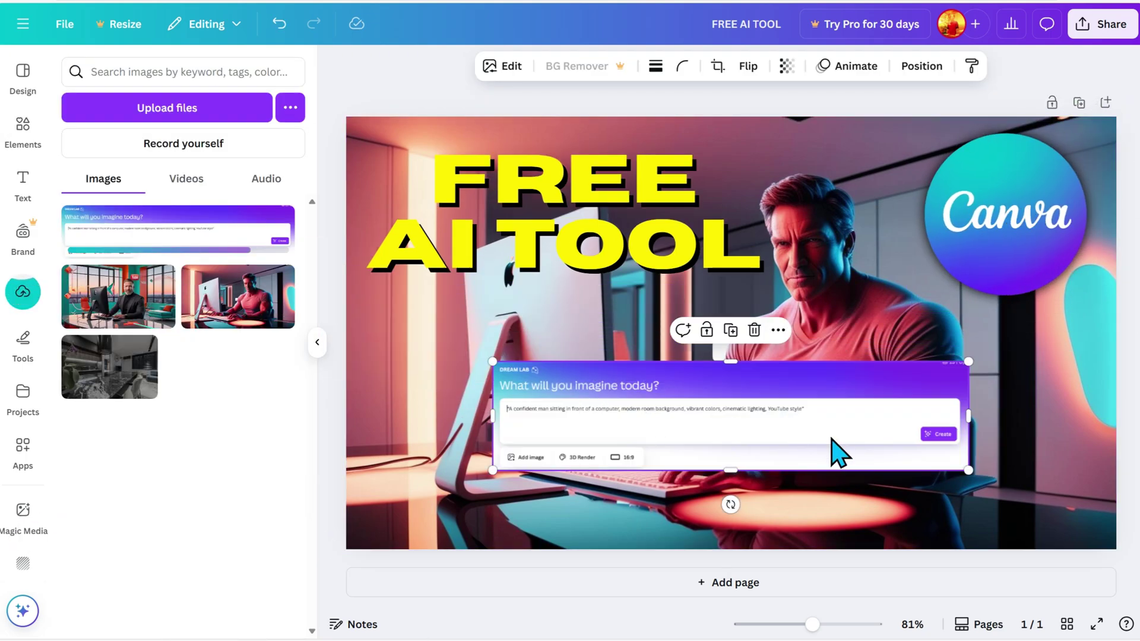
{"action": "left_click_drag", "start_coordinate": [850, 445], "coordinate": [717, 417]}
- Search the graphics for "arrow" and insert the thick curved arrow whose head points down to the left
{"action": "left_click", "coordinate": [22, 127]}
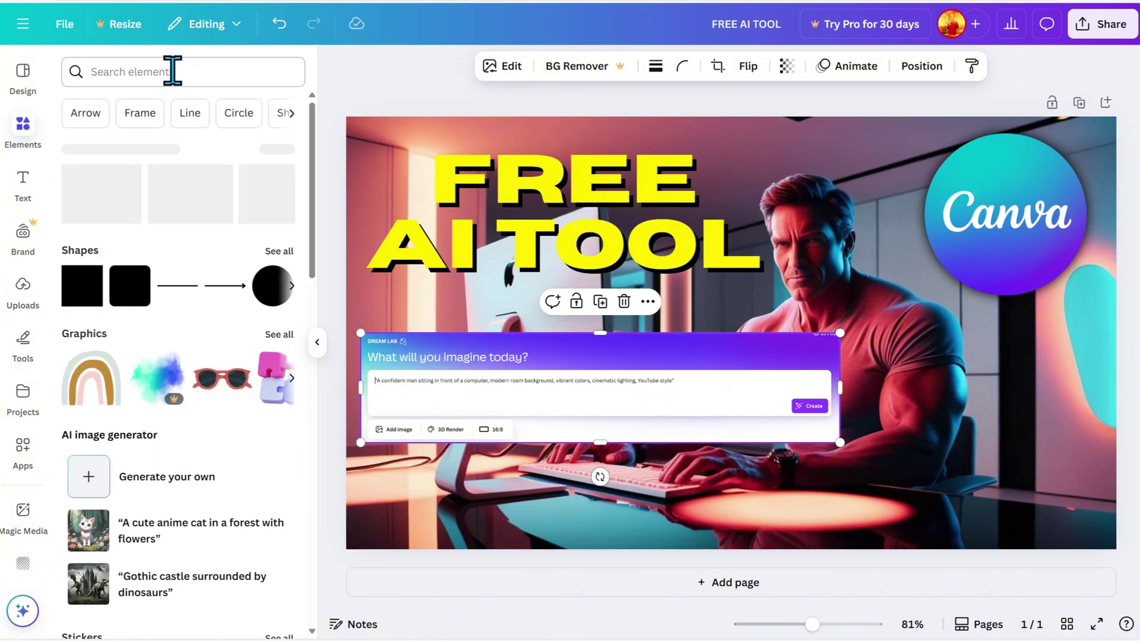
{"action": "left_click", "coordinate": [172, 71]}
{"action": "type", "text": "arrow"}
{"action": "key", "text": "Return"}
{"action": "left_click", "coordinate": [163, 107]}
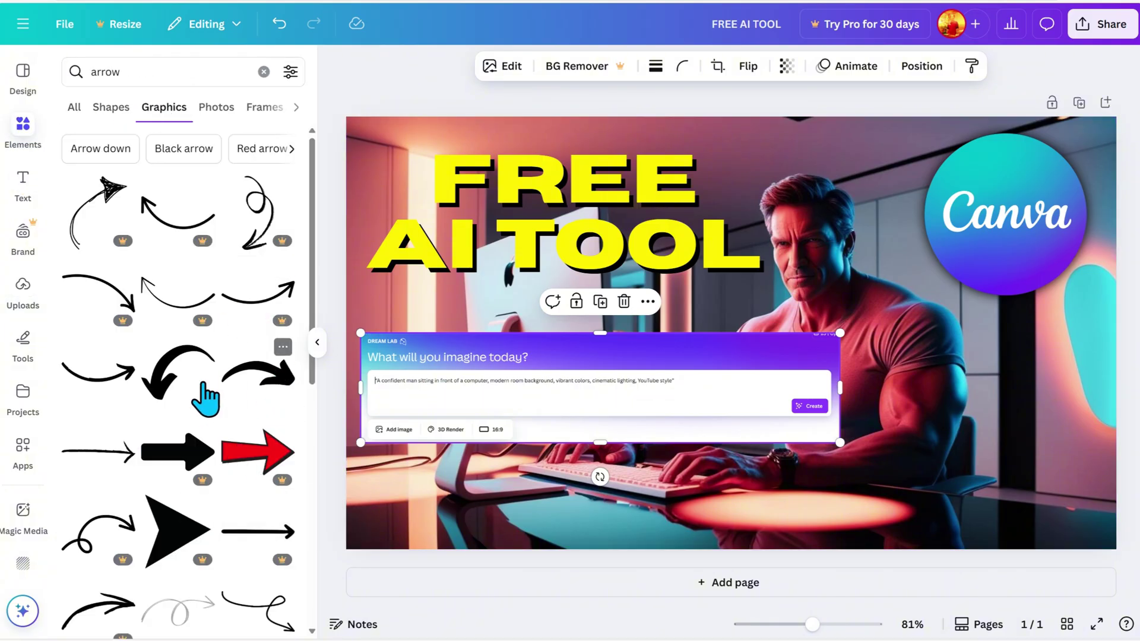
{"action": "left_click", "coordinate": [191, 393]}
- Move the arrow to the page's lower right beside the Dream Lab screenshot, rotate it and flip it horizontally
{"action": "left_click_drag", "start_coordinate": [671, 361], "coordinate": [832, 426]}
{"action": "left_click_drag", "start_coordinate": [903, 517], "coordinate": [926, 318]}
{"action": "left_click", "coordinate": [710, 66]}
{"action": "left_click", "coordinate": [720, 106]}
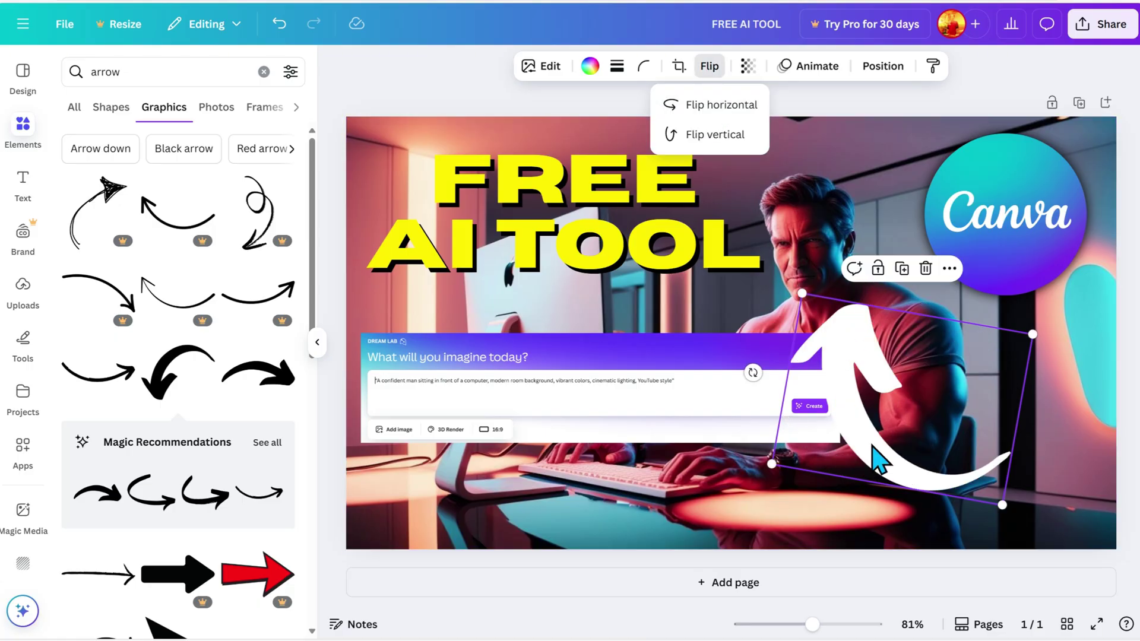
- Rotate and position the arrow below the Canva logo so it points toward the Dream Lab screenshot, and color it the heading's yellow
{"action": "left_click_drag", "start_coordinate": [873, 448], "coordinate": [937, 473]}
{"action": "left_click_drag", "start_coordinate": [817, 398], "coordinate": [915, 562]}
{"action": "left_click_drag", "start_coordinate": [977, 478], "coordinate": [962, 471]}
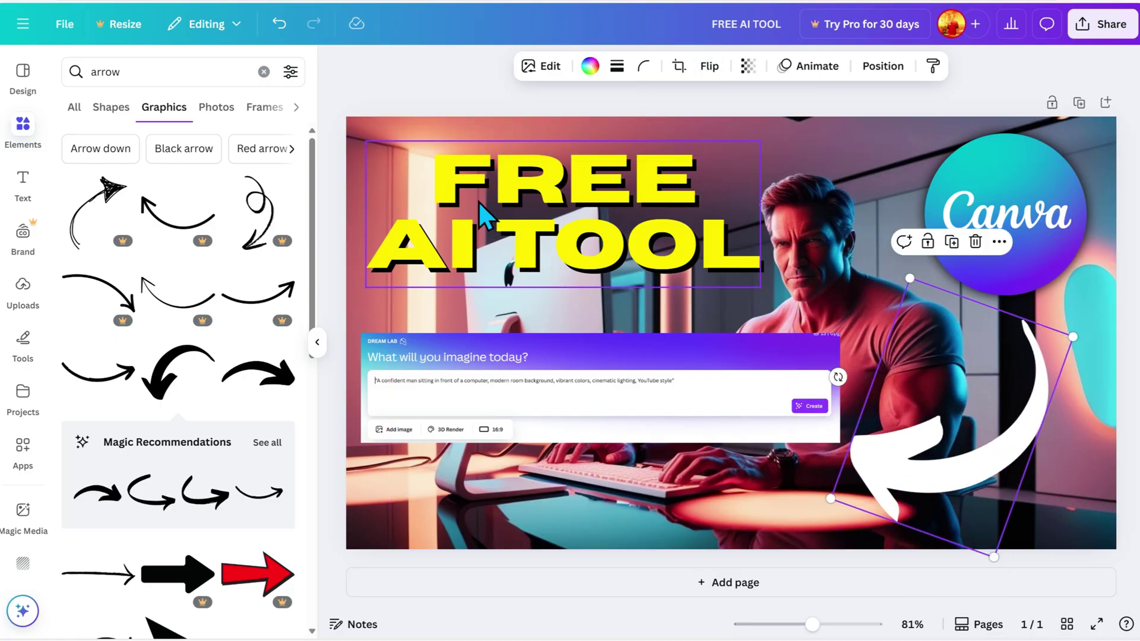
{"action": "left_click", "coordinate": [589, 66]}
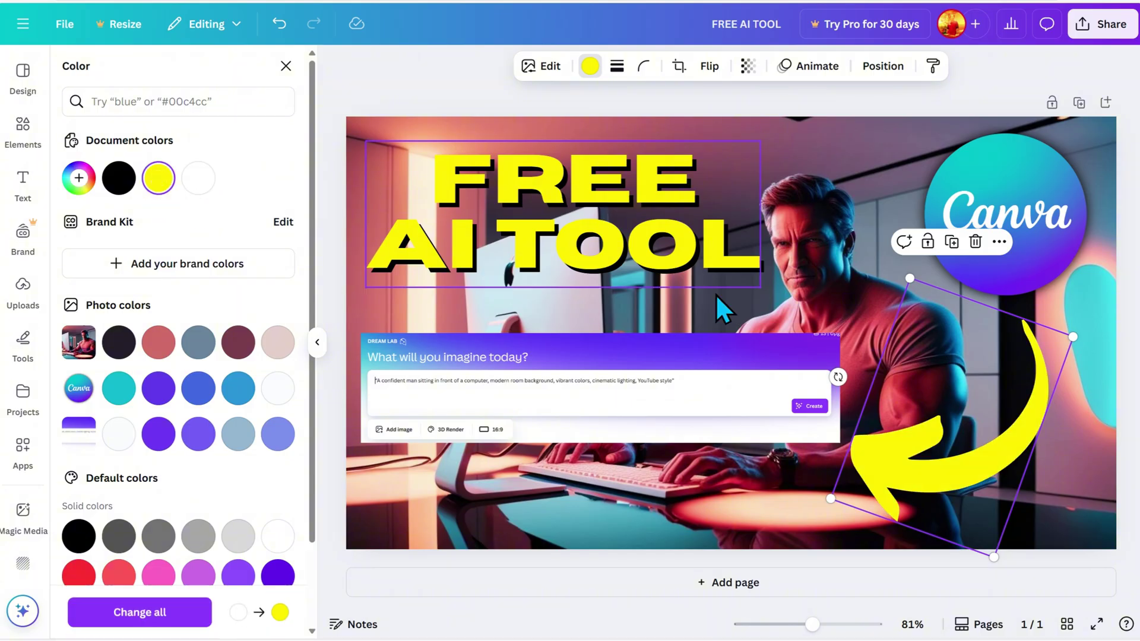